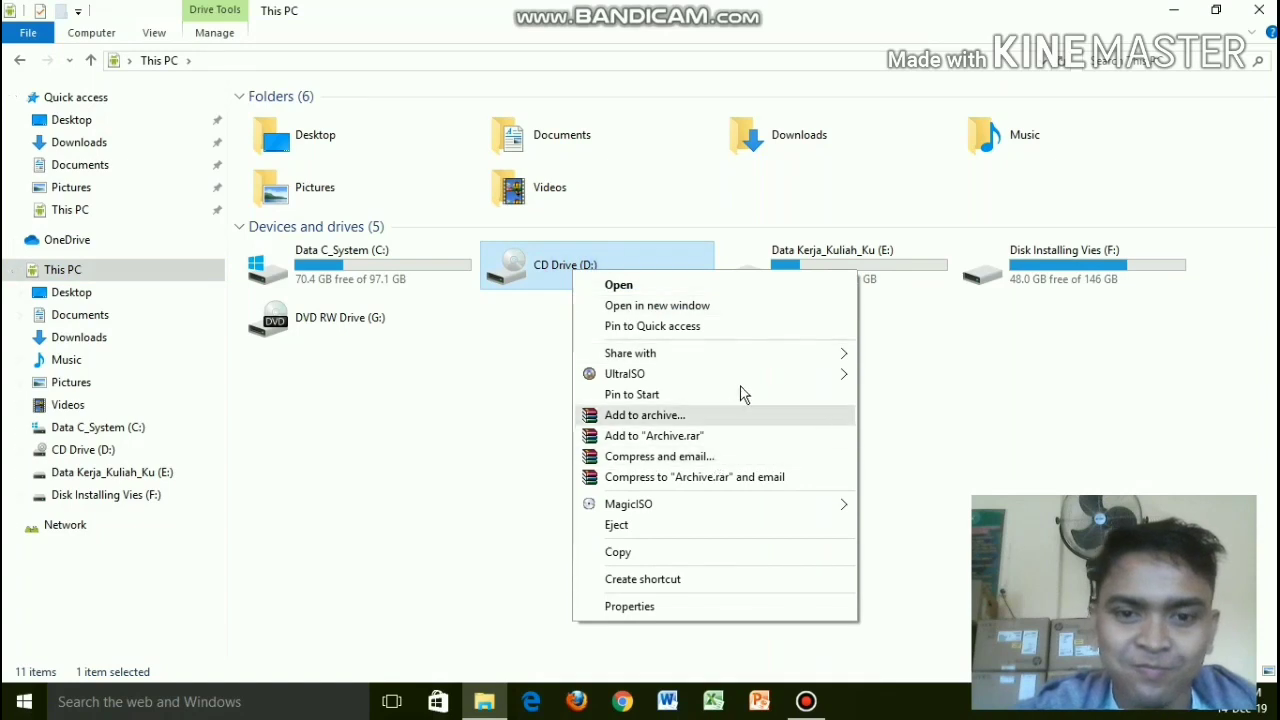
Mount the Windows_7_AIO_16_in_1_x86_x64 image on CD Drive (D:) with UltraISO, then refresh the drive view and minimize it.
mouse_move(749, 377)
left_click(928, 386)
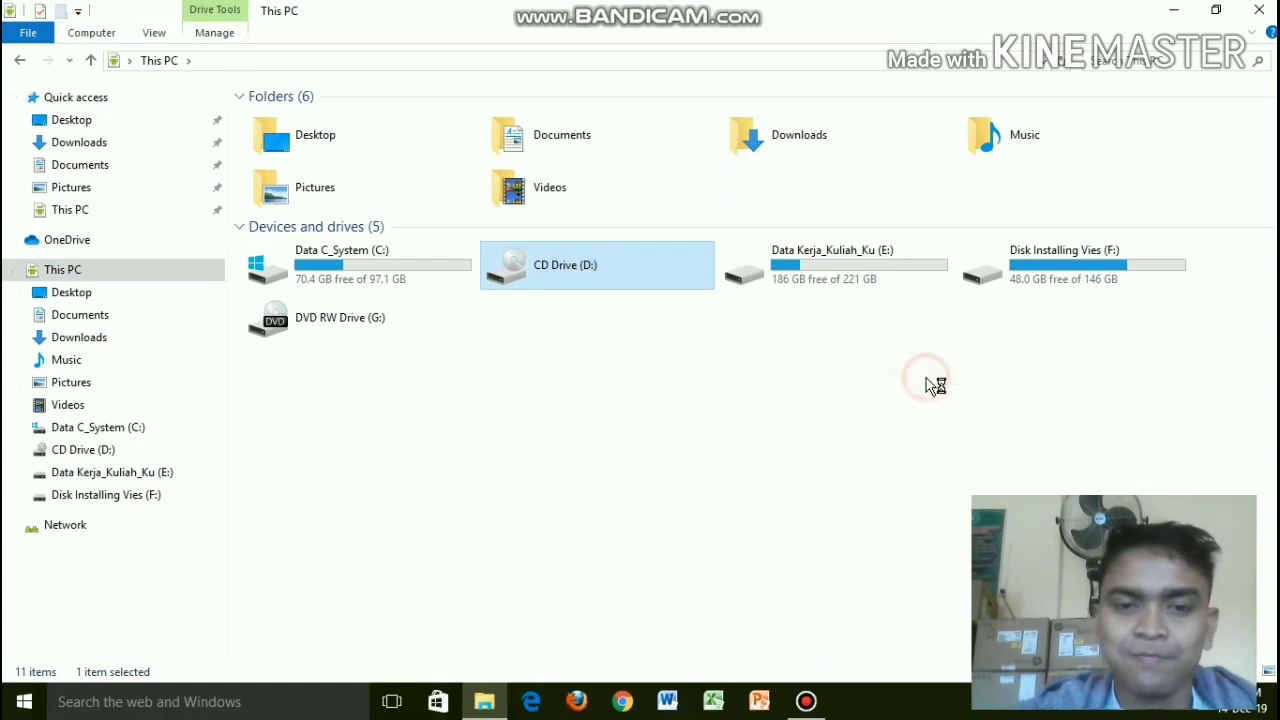
left_click(190, 95)
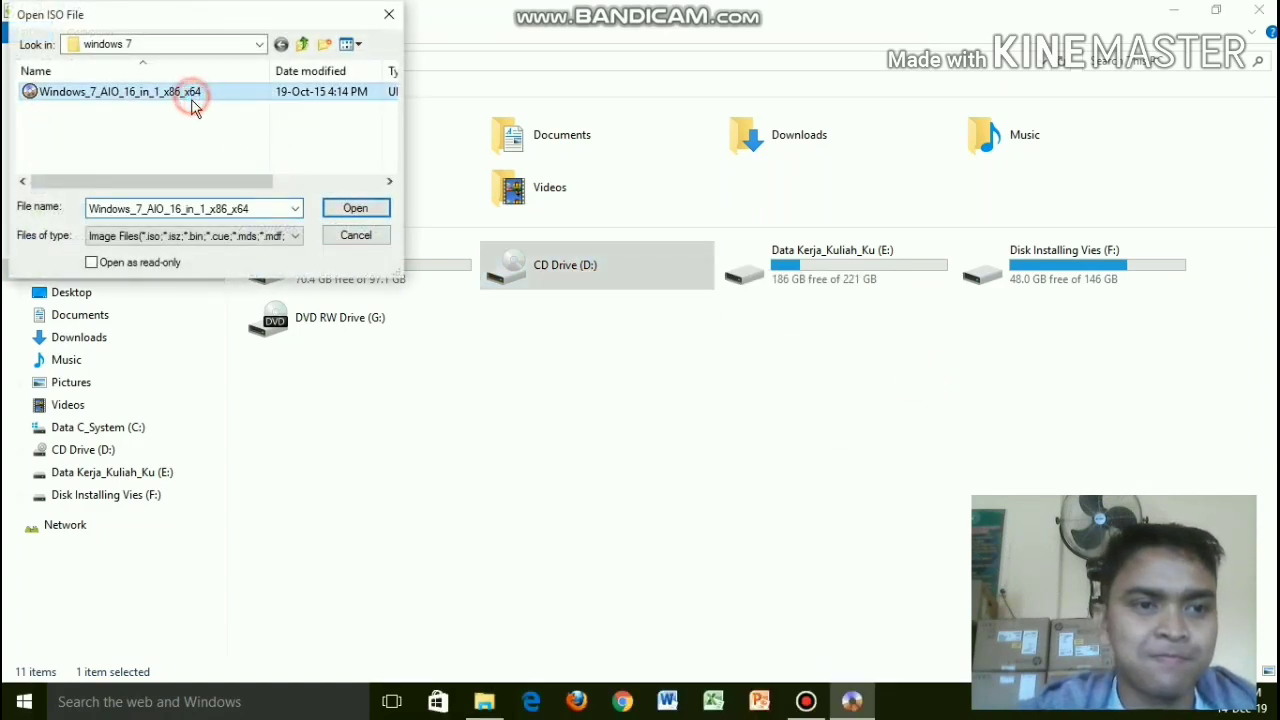
left_click(356, 208)
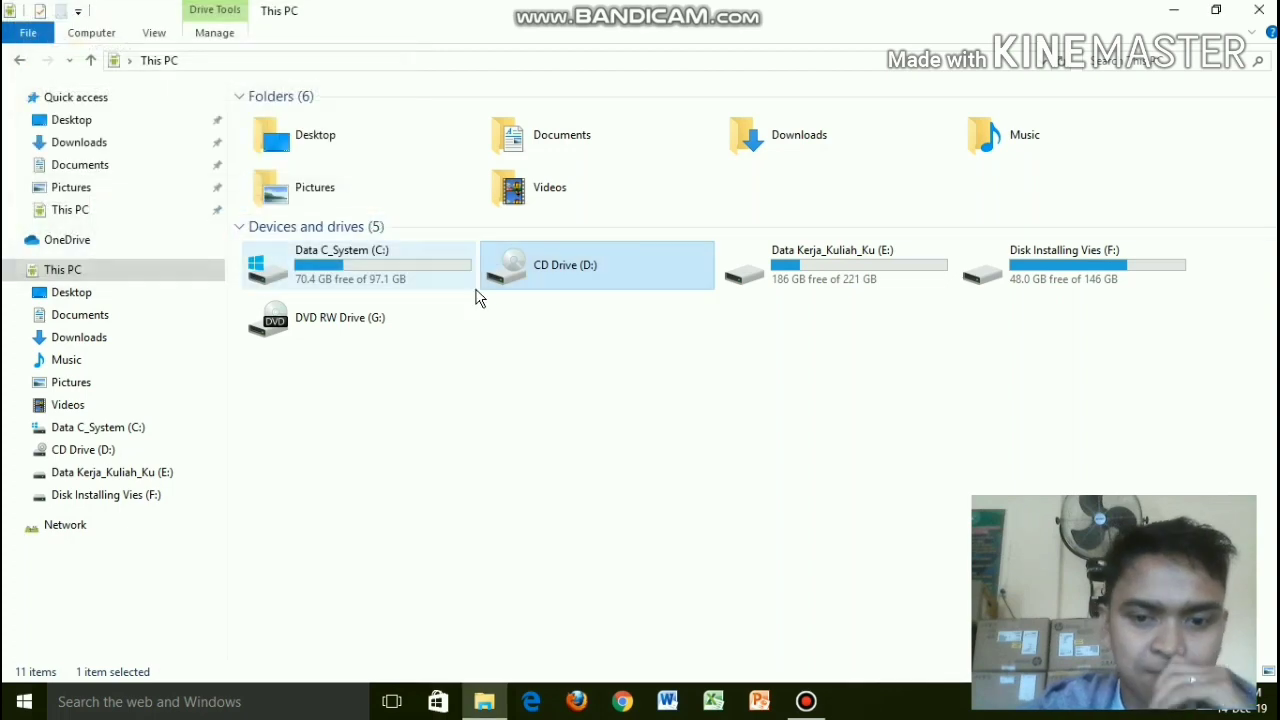
right_click(534, 364)
left_click(621, 440)
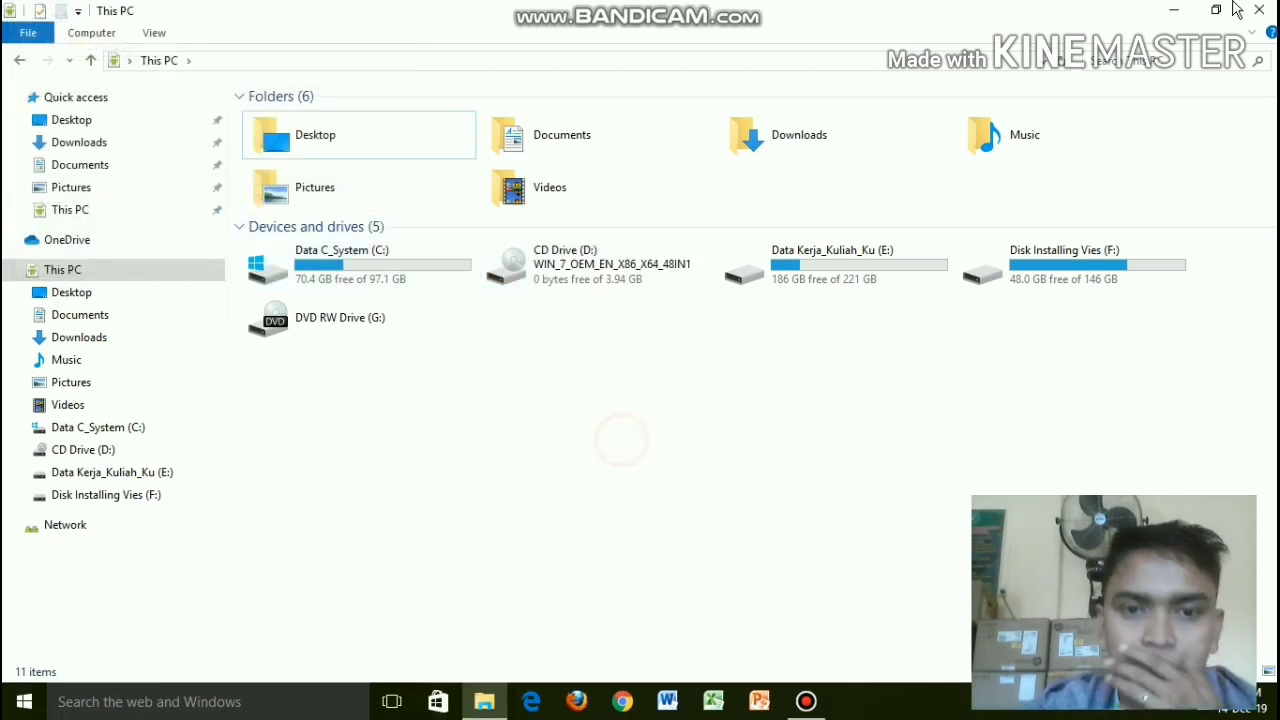
left_click(1174, 10)
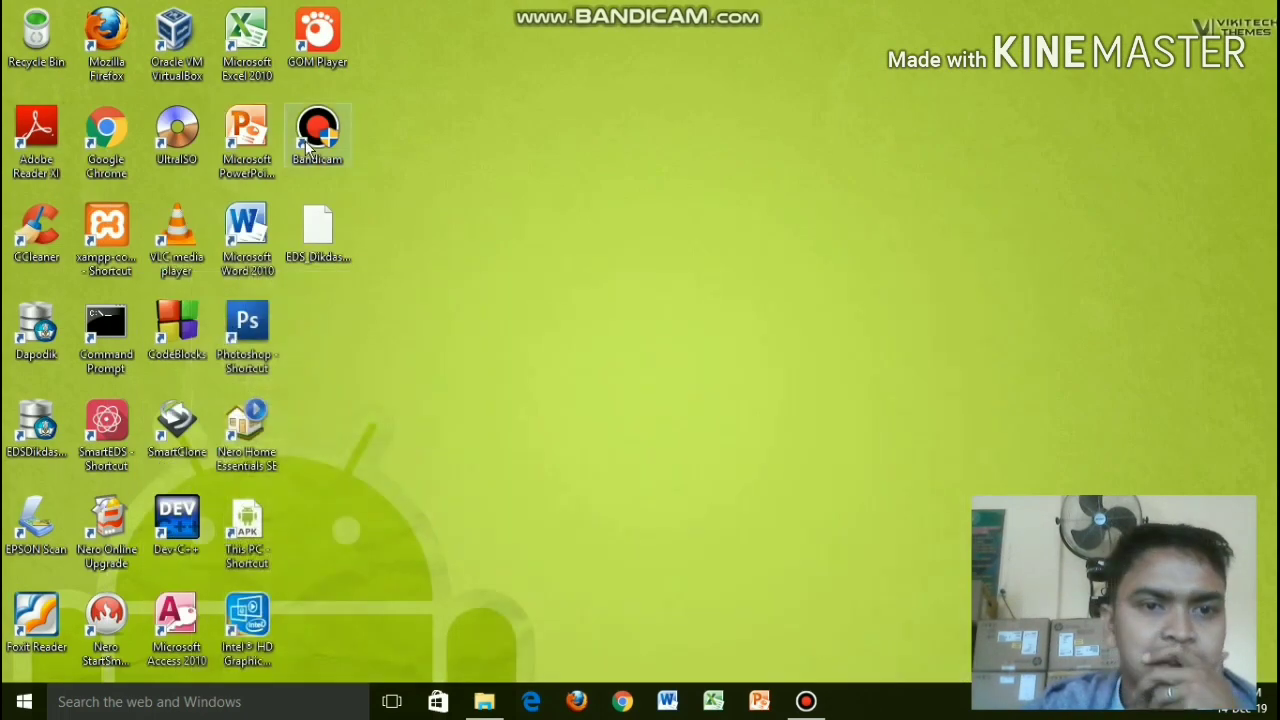
Open Oracle VM VirtualBox and start a new virtual machine named Windows_7 with operating system Microsoft Windows and version Windows 7.
double_click(190, 45)
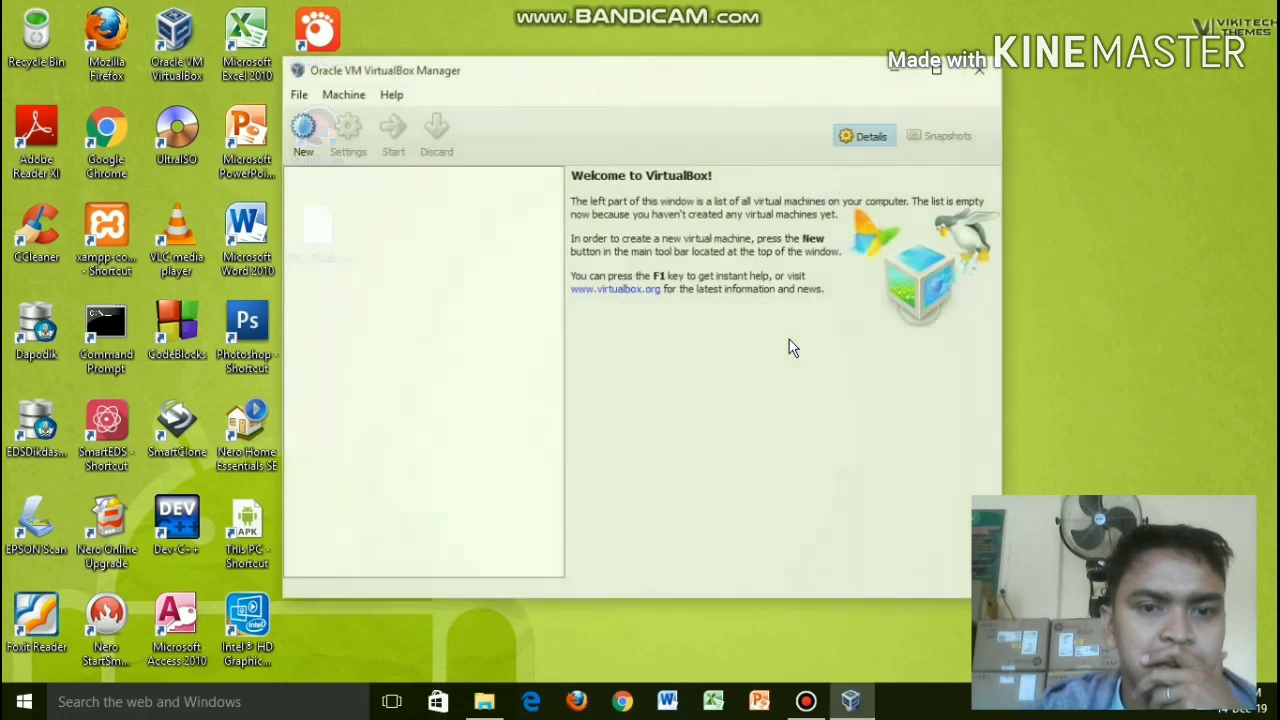
left_click(303, 133)
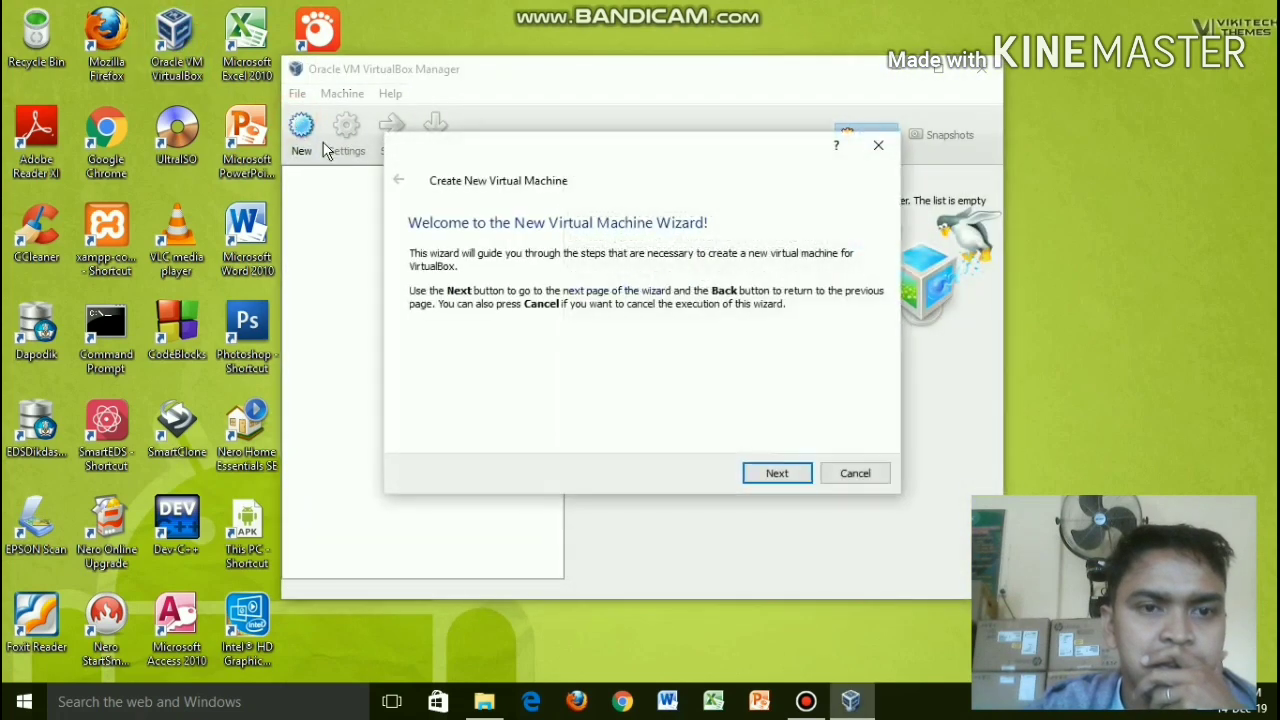
left_click(780, 473)
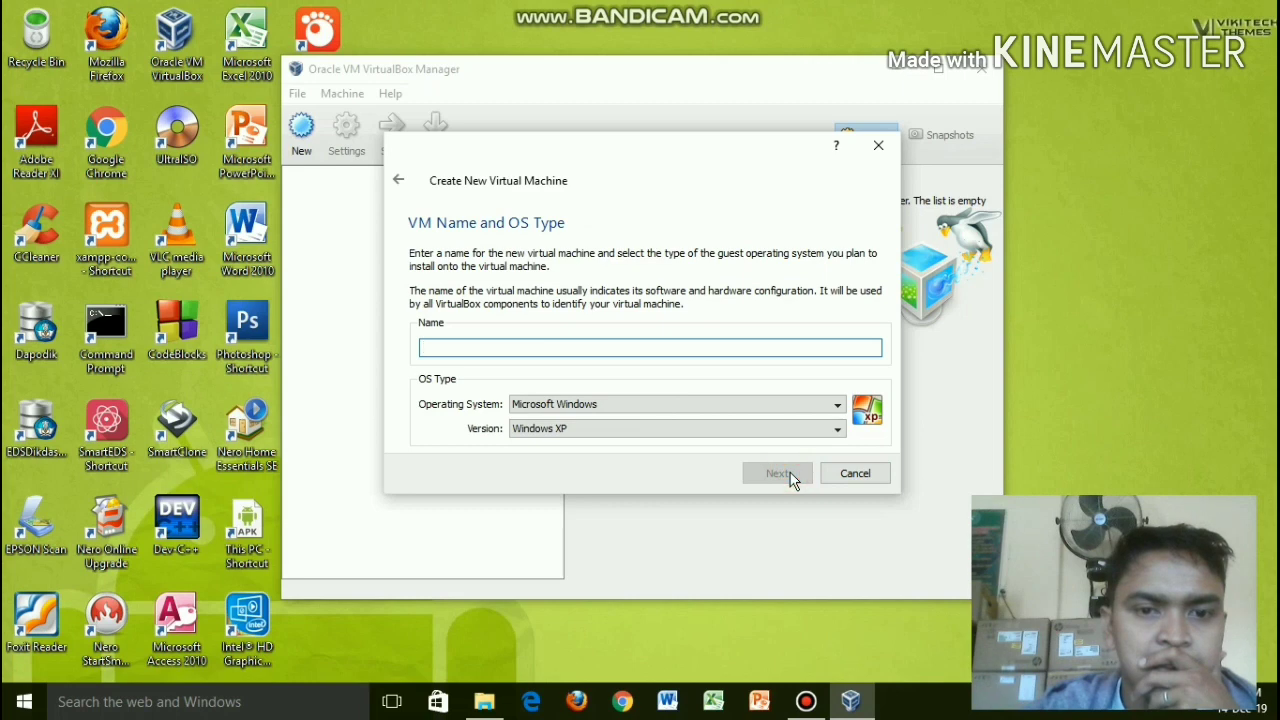
type("W")
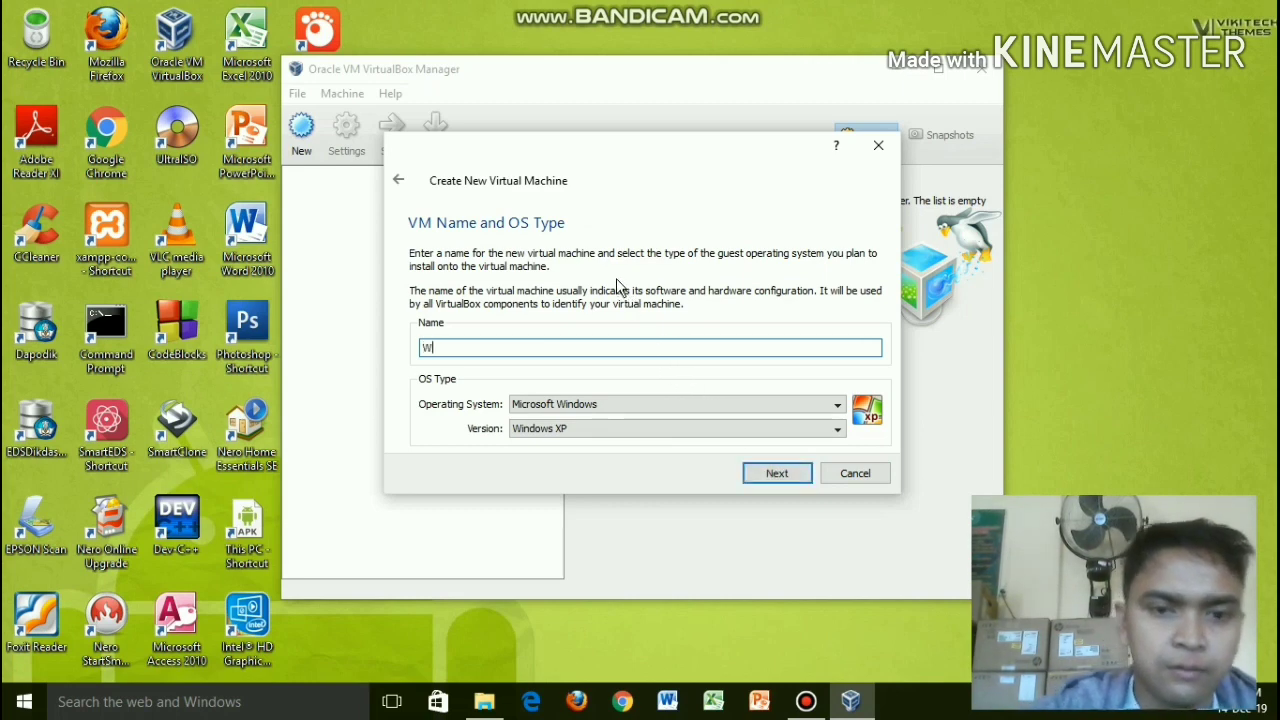
type("indows_7")
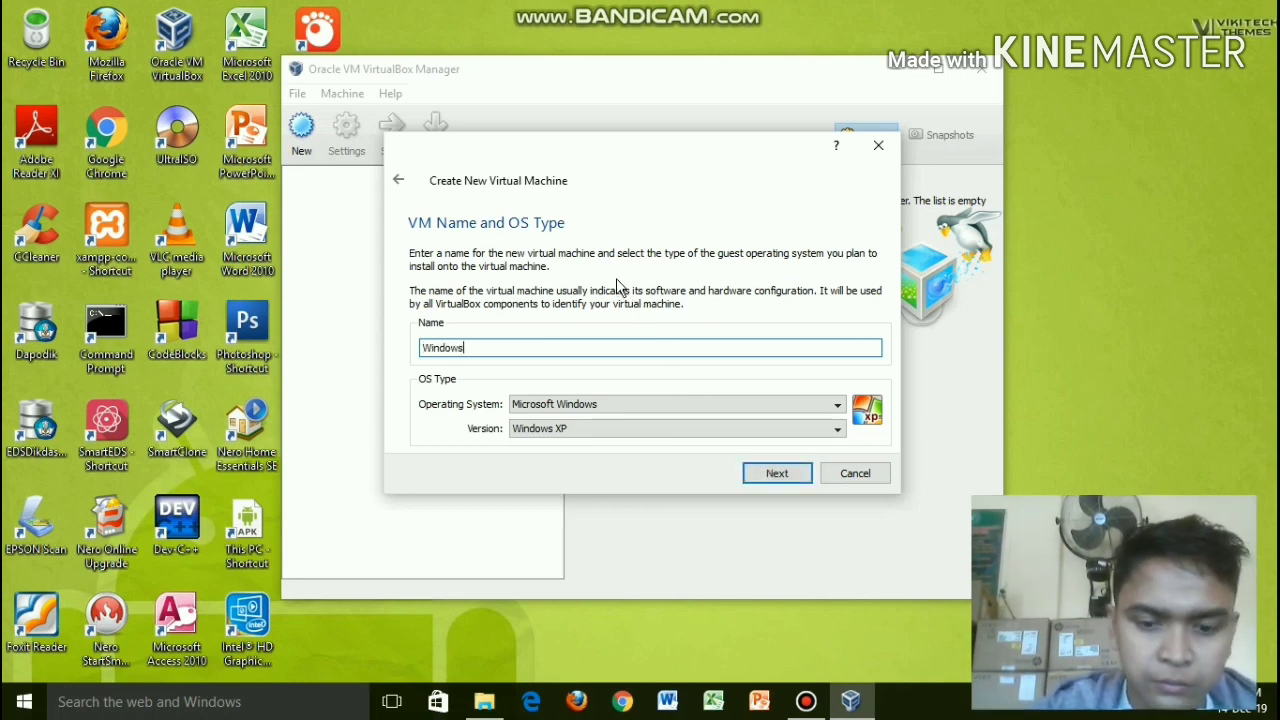
left_click(700, 403)
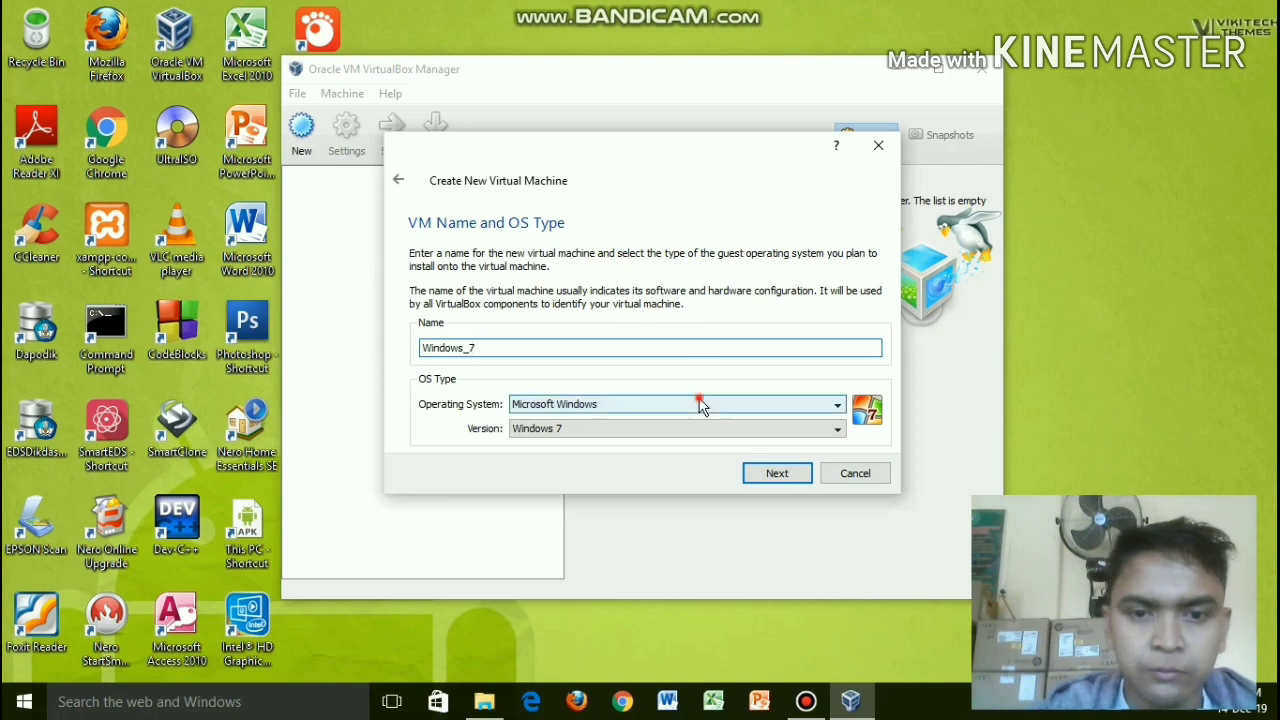
left_click(629, 419)
left_click(608, 428)
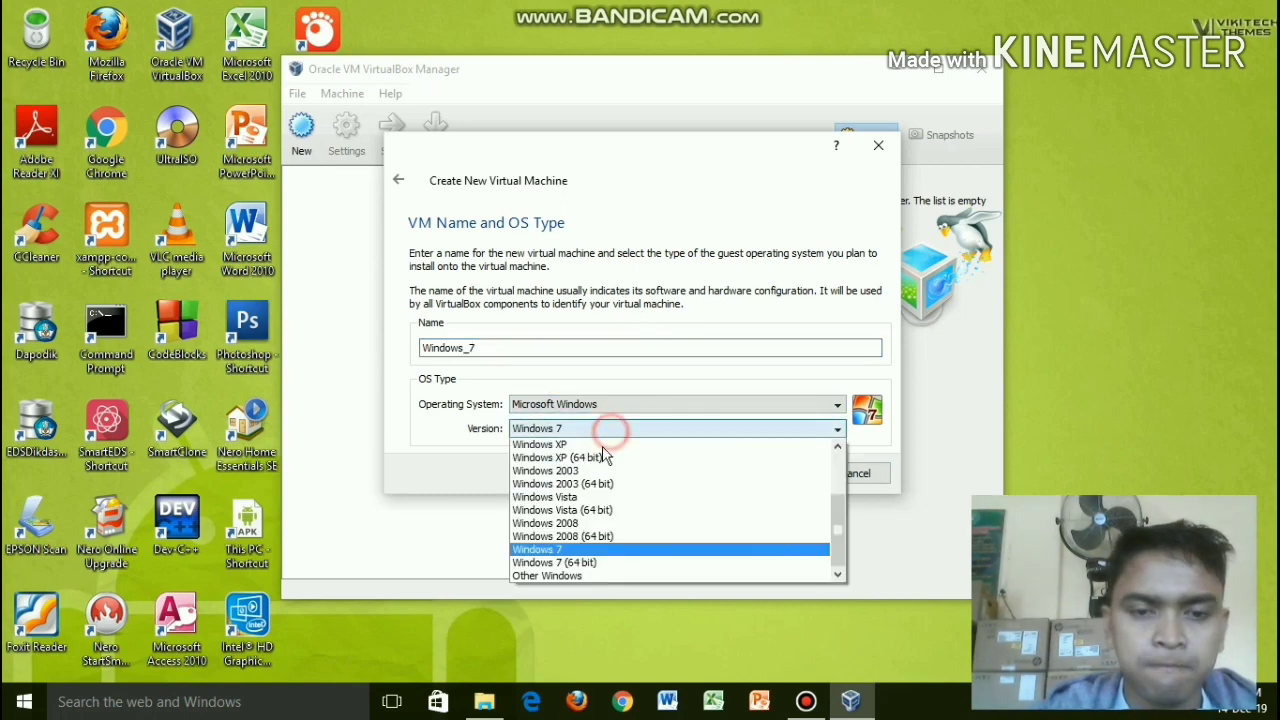
left_click(565, 552)
left_click(780, 473)
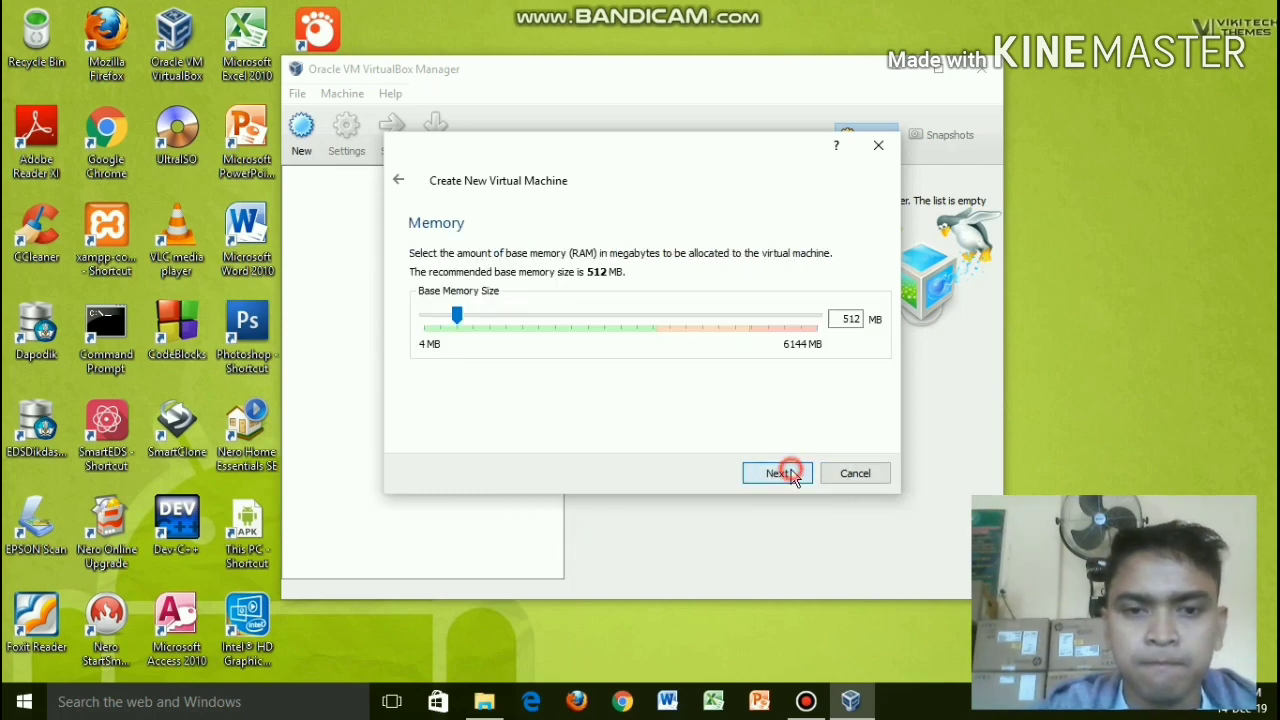
Accept 512 MB of base memory and finish the virtual machine with a new dynamically expanding 20.00 GB boot hard disk.
left_click(793, 476)
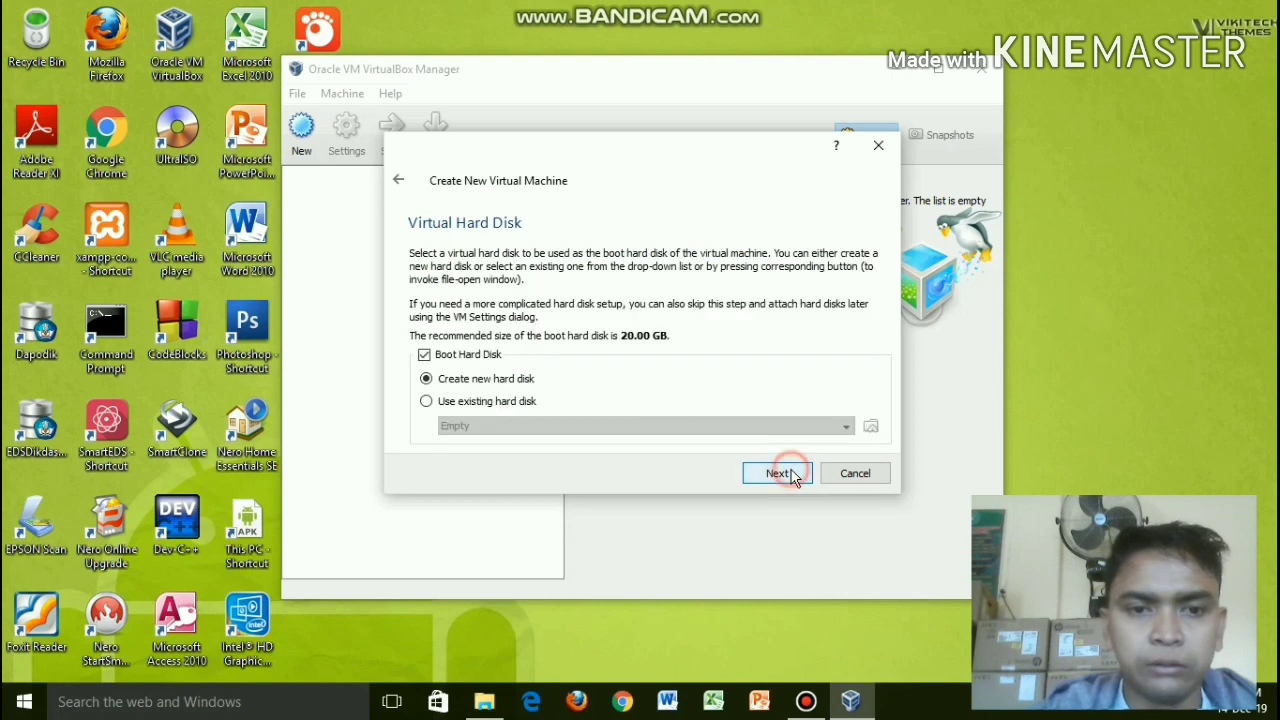
left_click(793, 476)
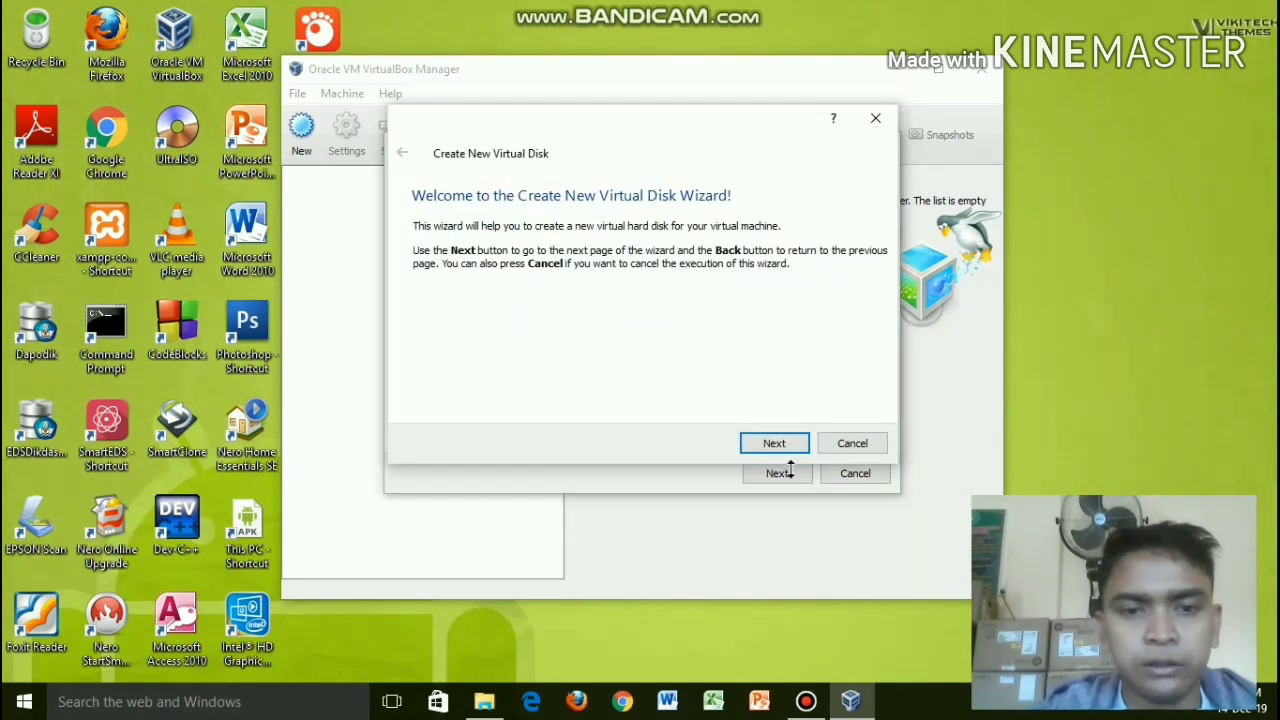
left_click(773, 446)
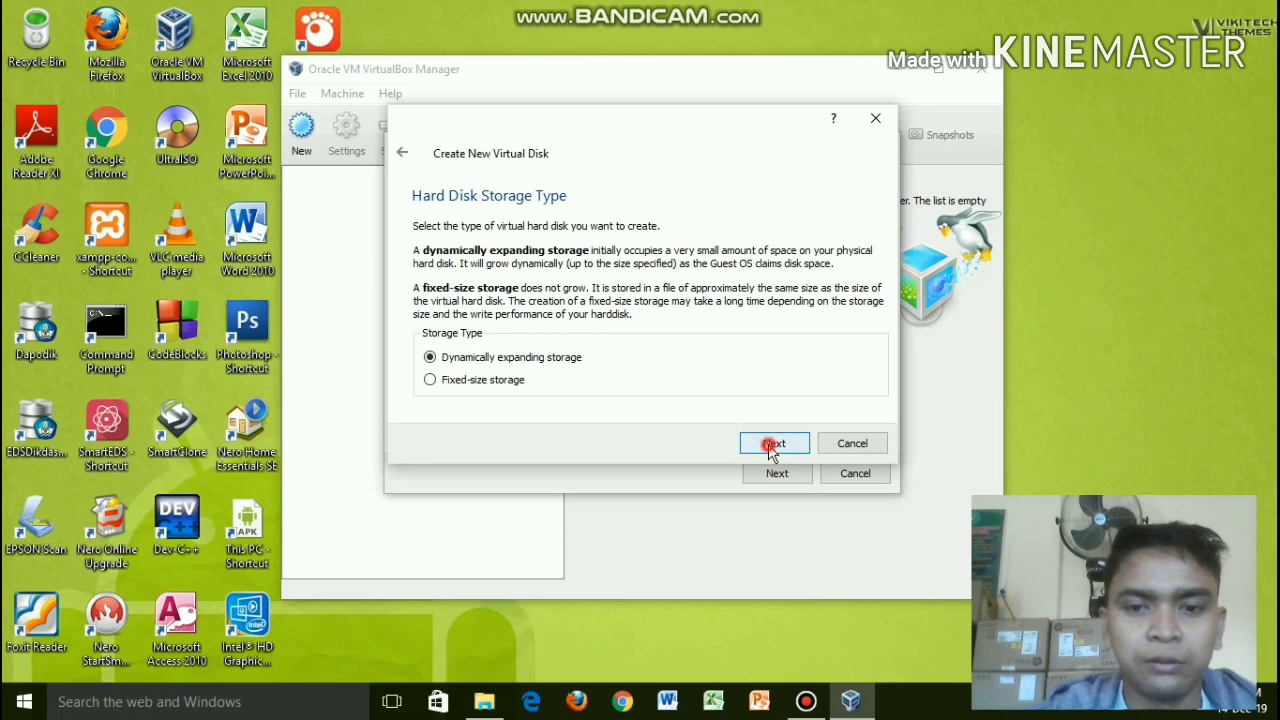
left_click(773, 446)
left_click(773, 446)
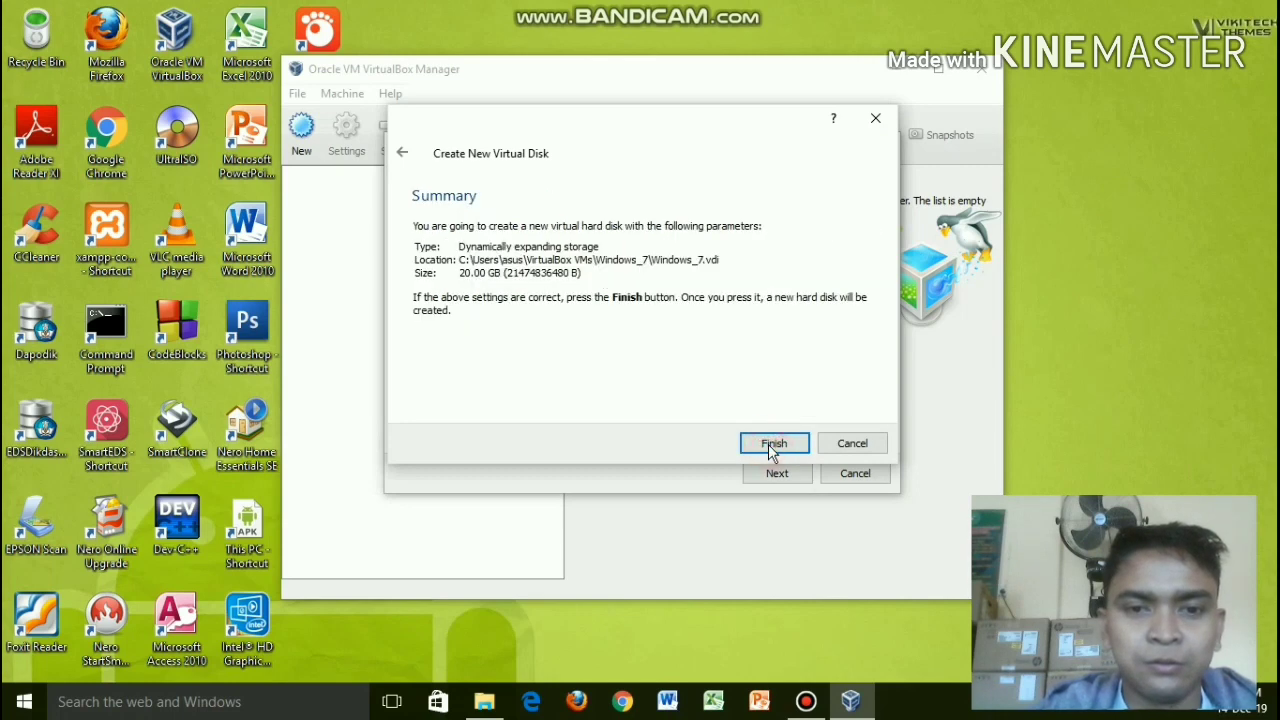
left_click(772, 447)
left_click(780, 474)
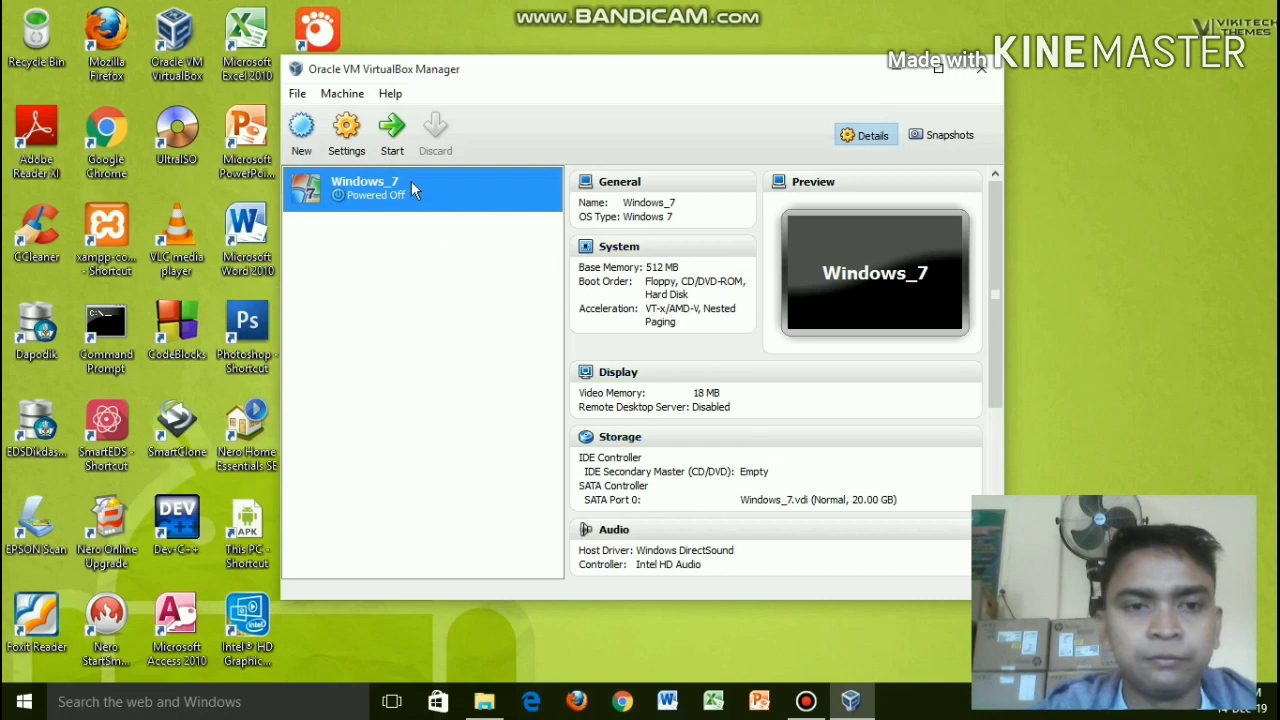
Attach Host Drive 'D:' to the empty IDE CD/DVD device in the Windows_7 machine's storage settings.
left_click(355, 135)
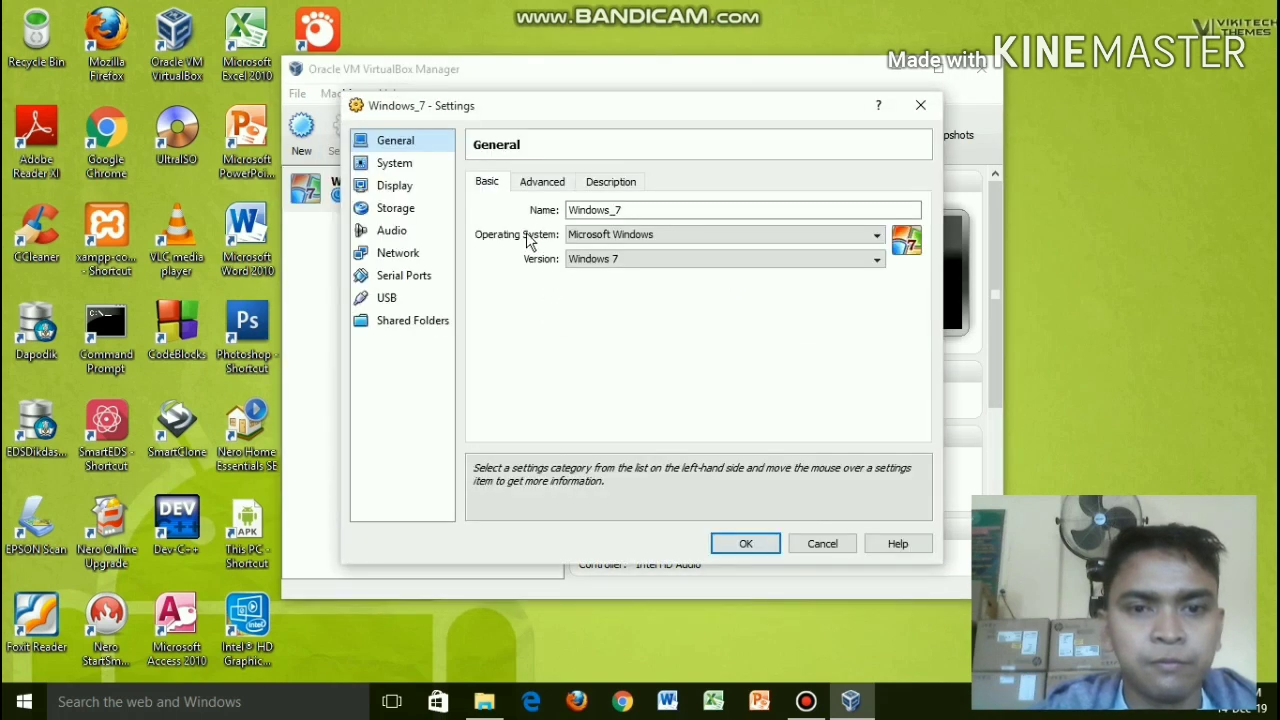
left_click(418, 208)
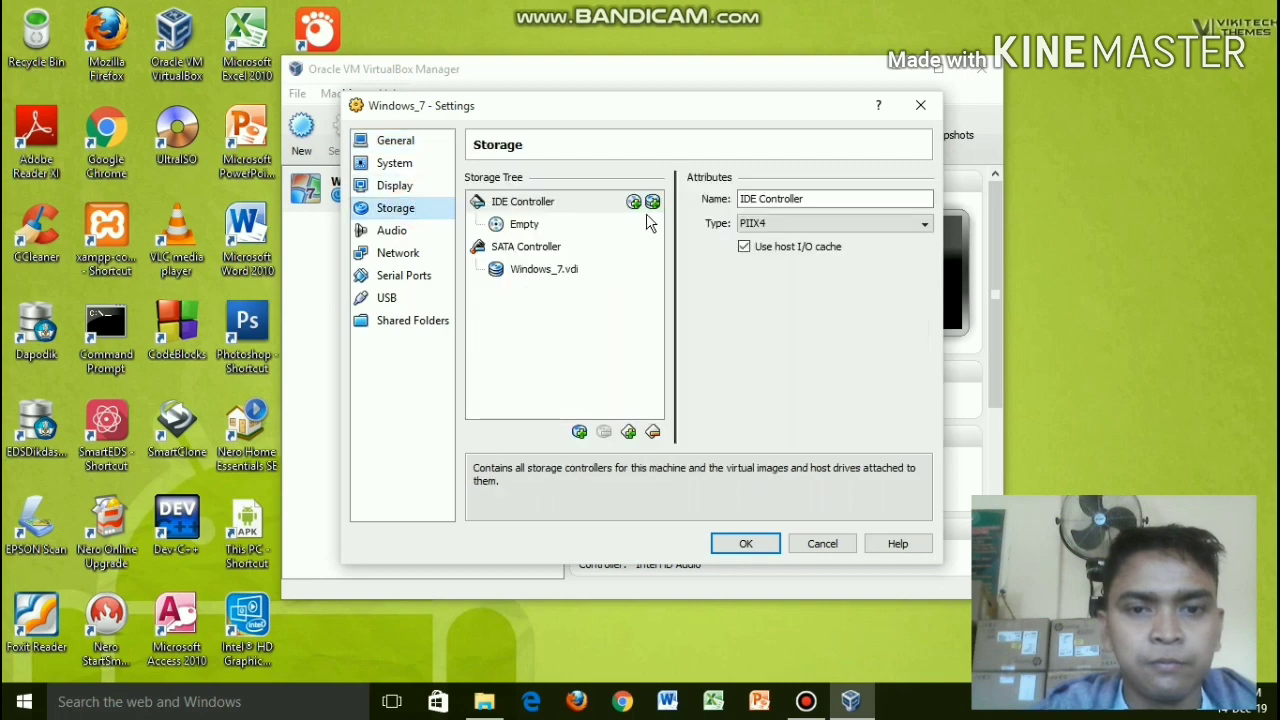
left_click(556, 226)
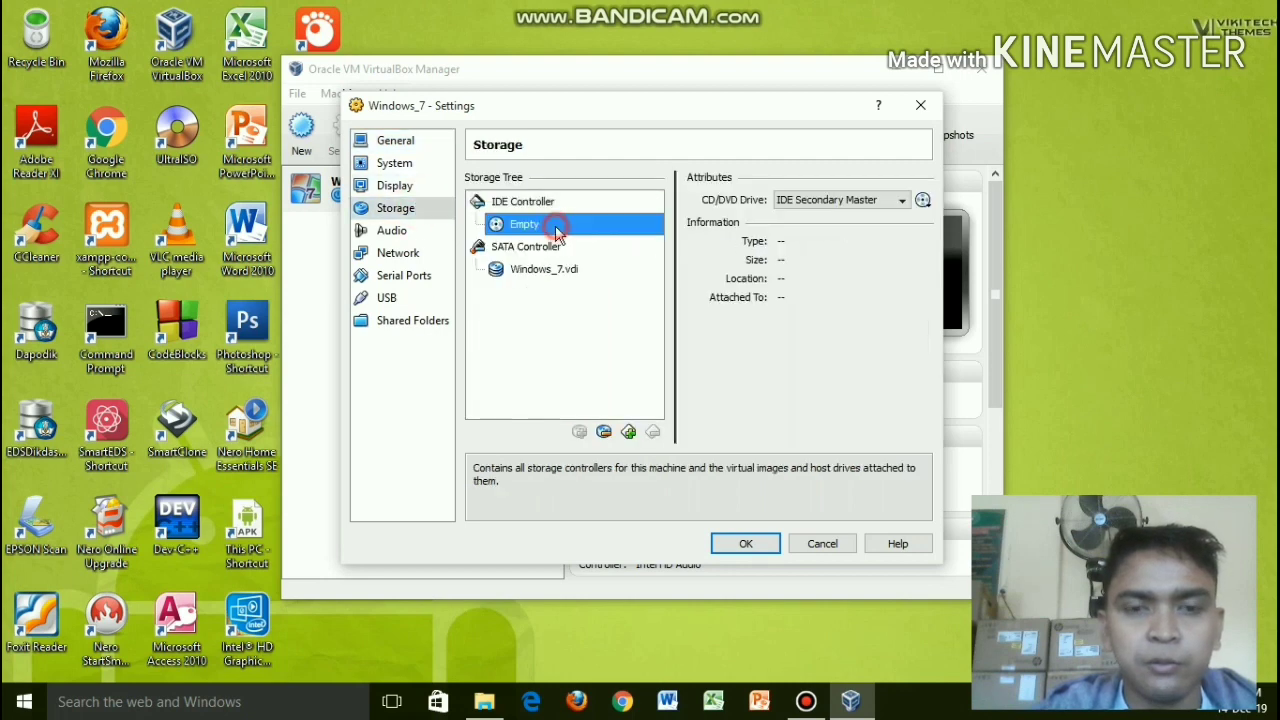
left_click(925, 203)
left_click(1004, 247)
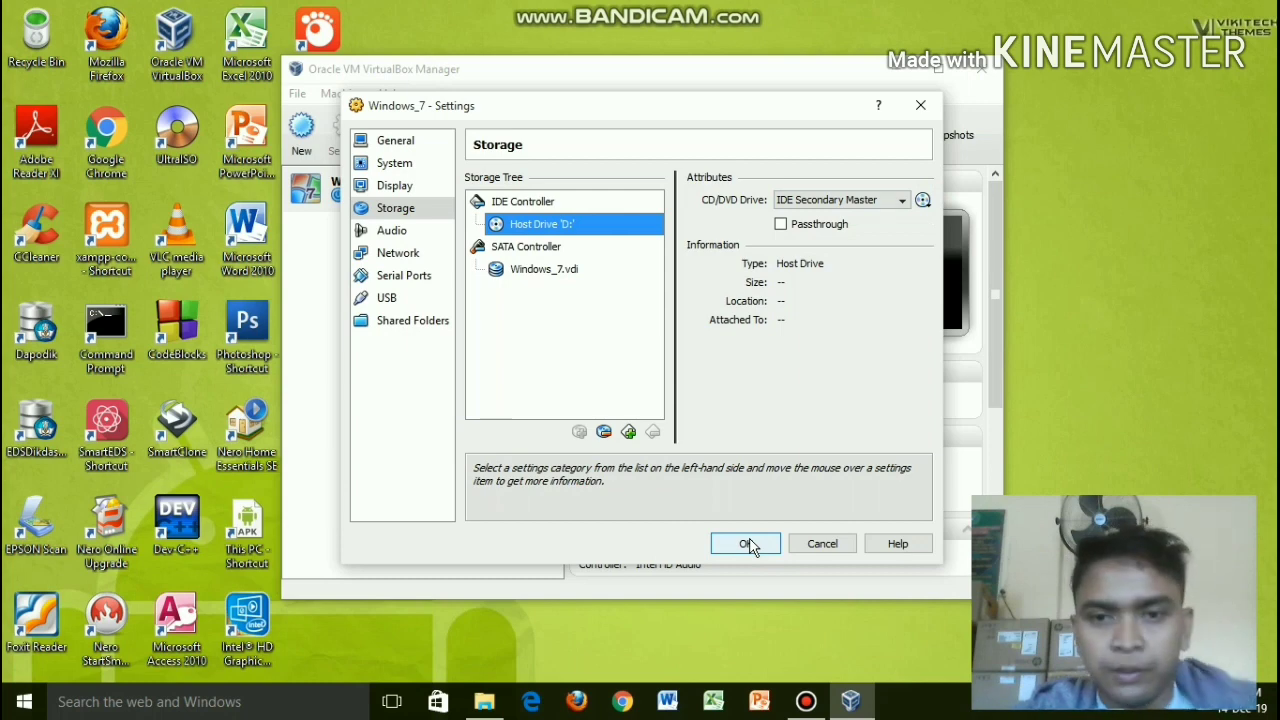
left_click(750, 545)
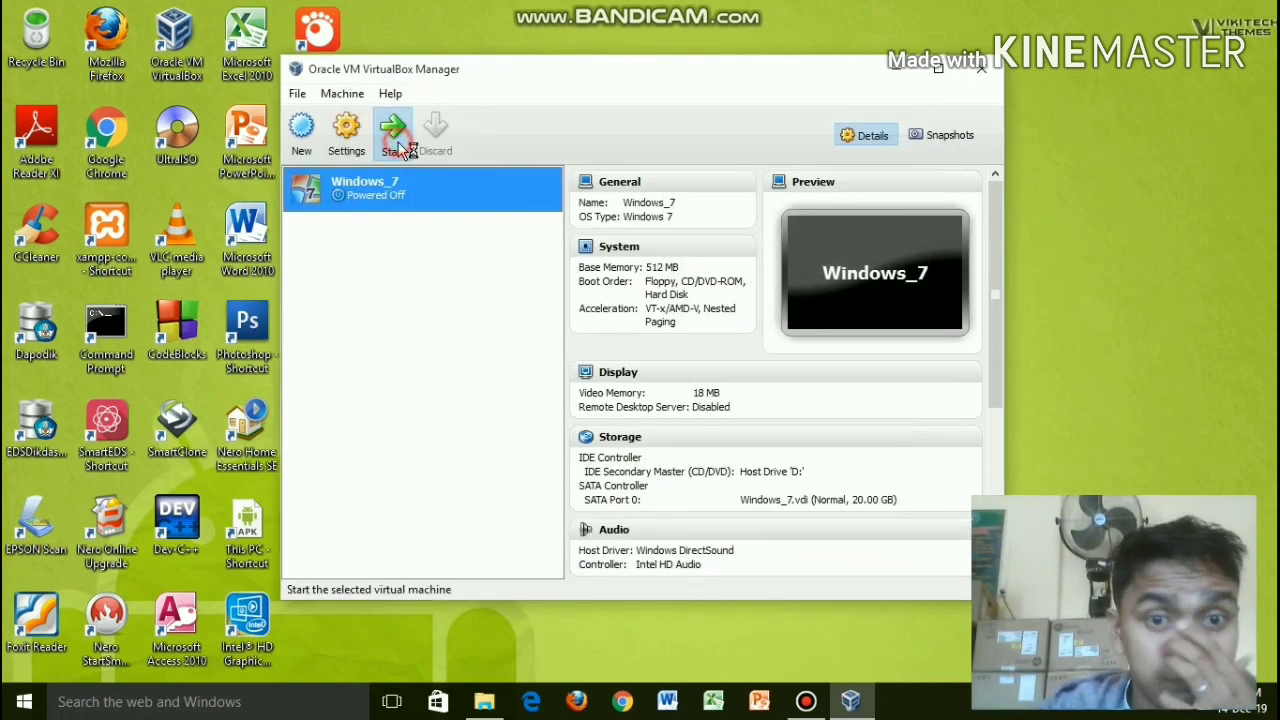
Start the Windows_7 machine and boot the entry setup English Windows 7 32-bit 64-bit, dismissing the information messages.
left_click(400, 148)
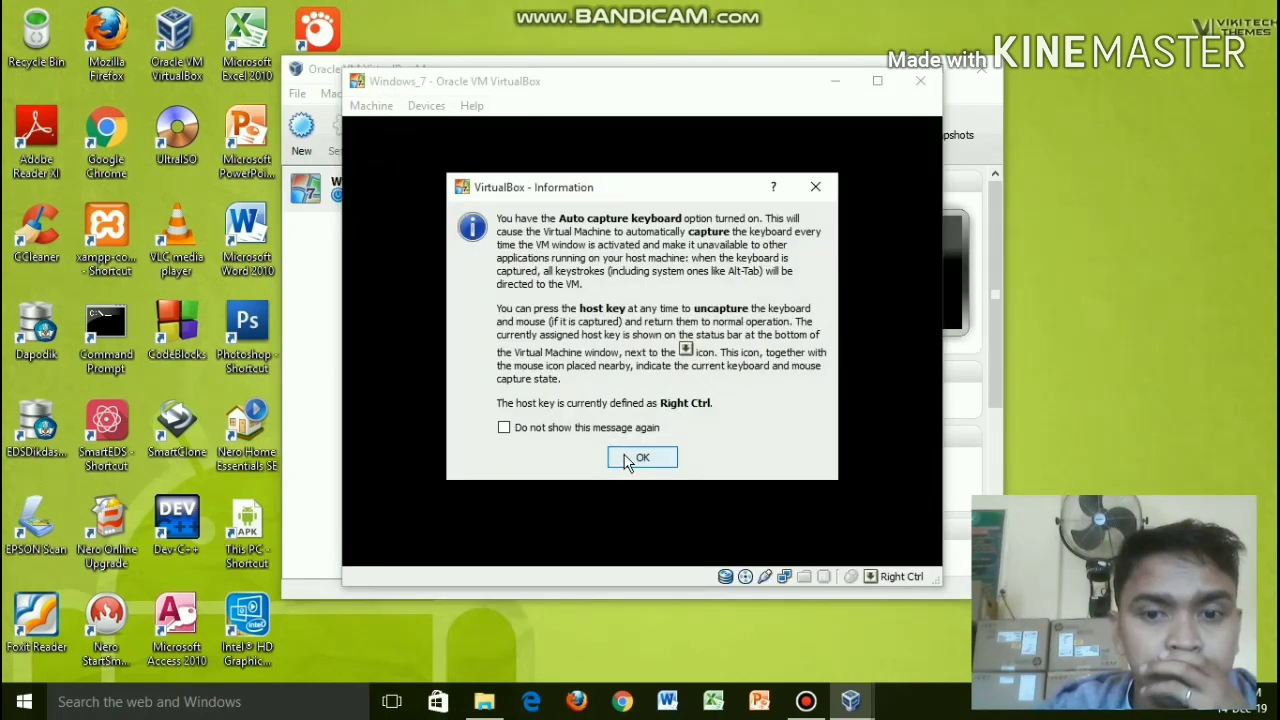
left_click(640, 458)
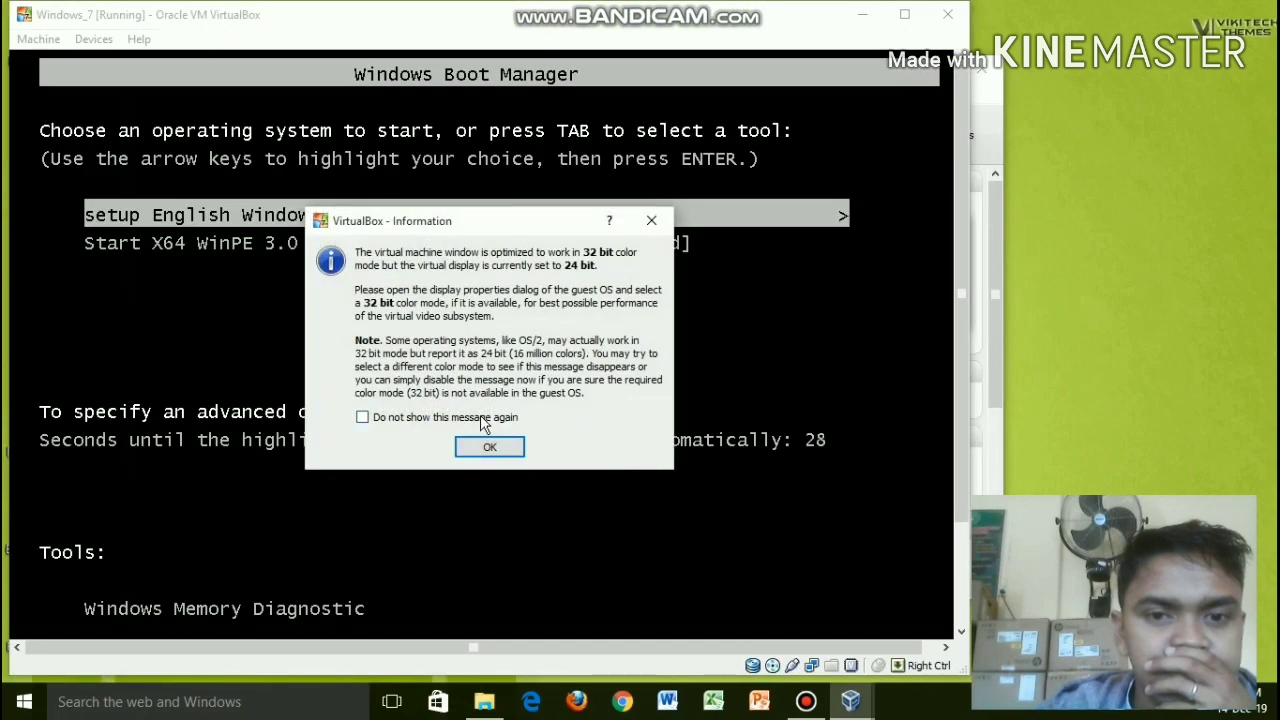
left_click(508, 444)
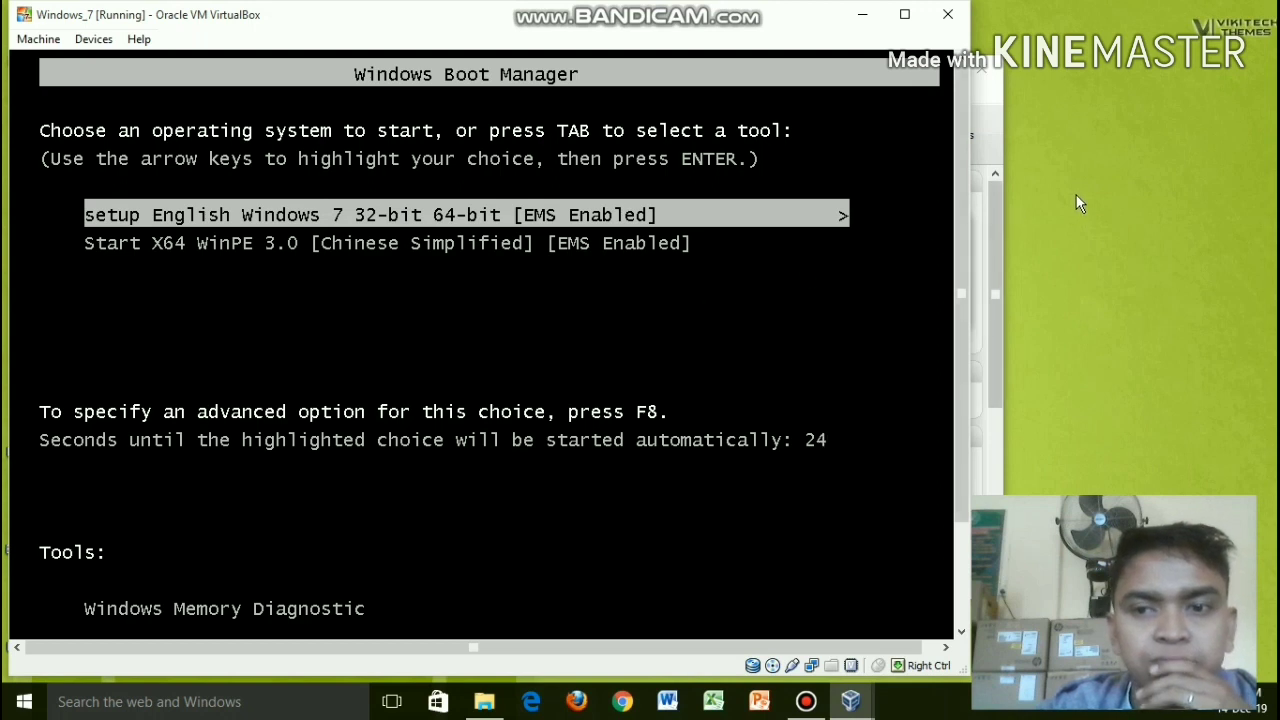
key("Return")
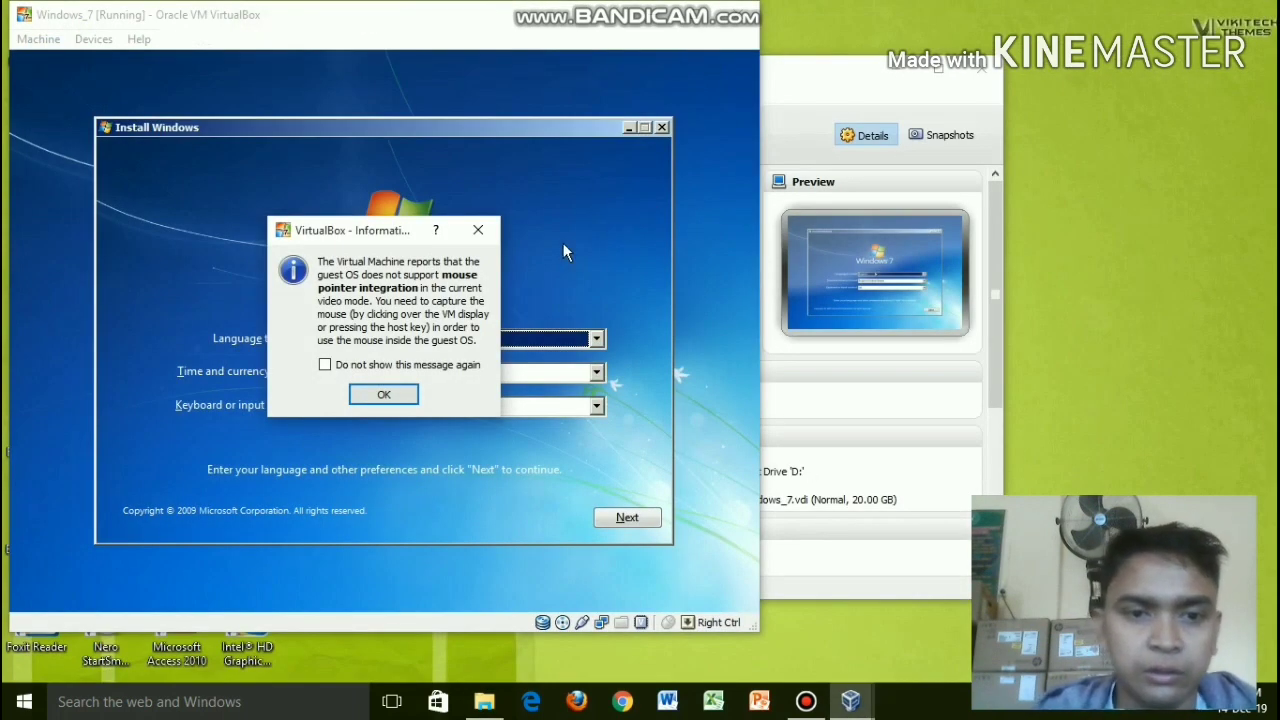
left_click(384, 396)
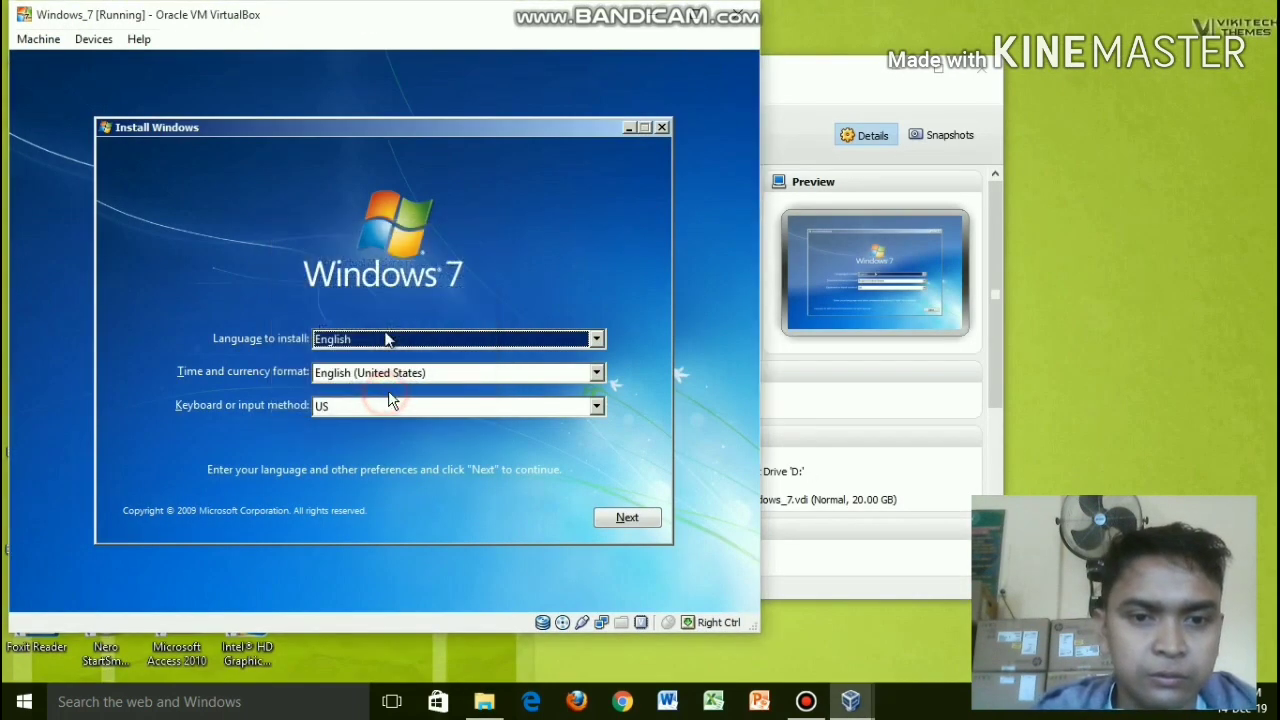
Capture the mouse in the virtual machine and set the installer's time and currency format to Indonesian (Indonesia).
left_click(555, 371)
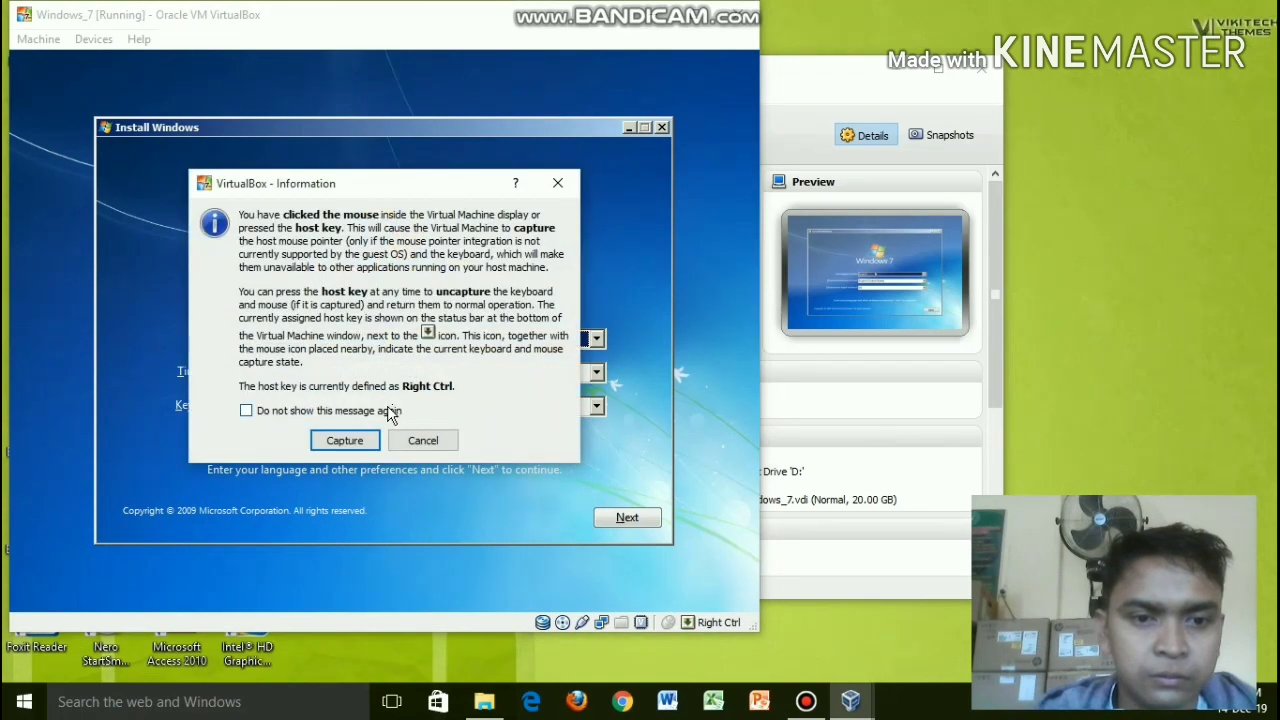
left_click(390, 413)
left_click(421, 441)
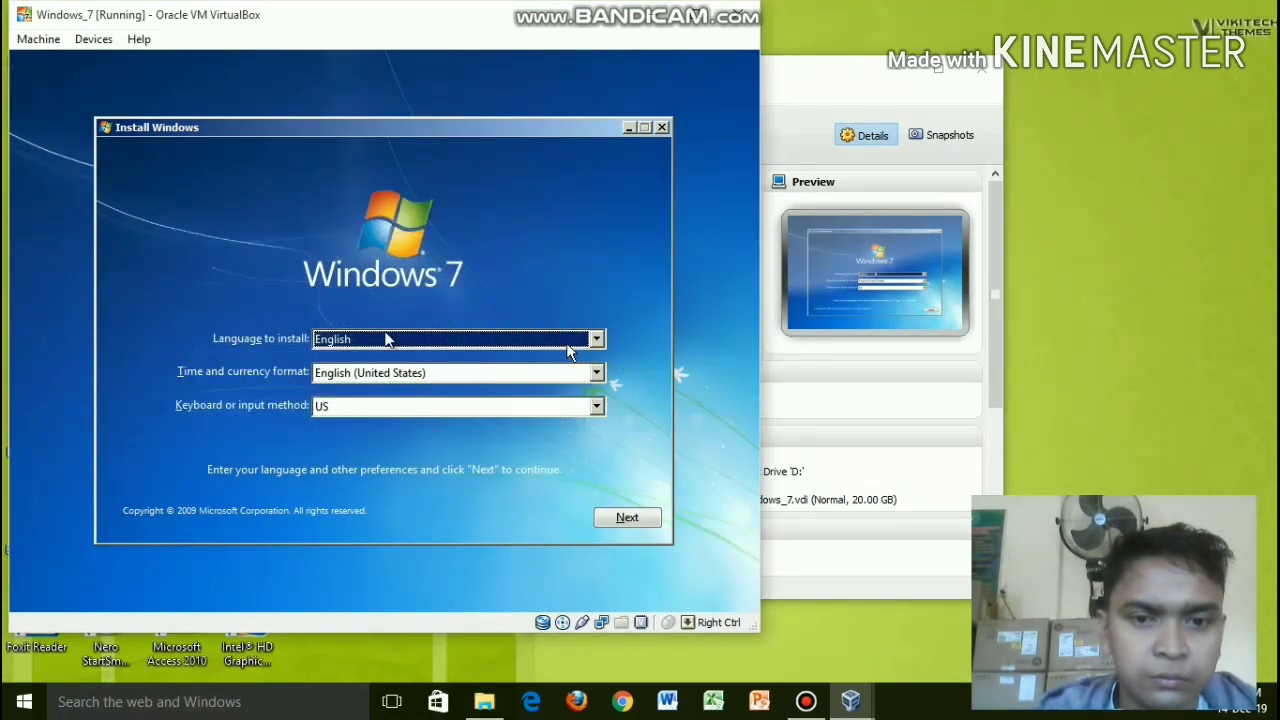
left_click(385, 372)
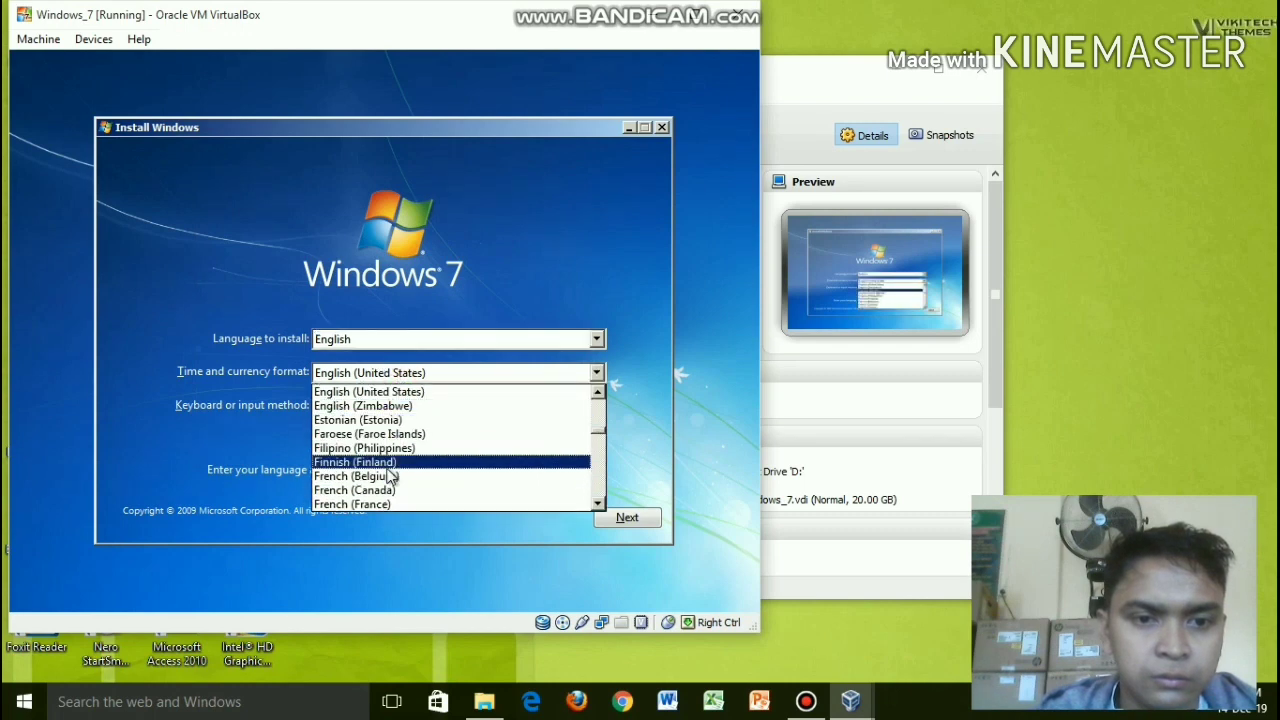
key("Down")
key("Down")
key("Down")
key("Down")
key("Down")
key("Down")
key("Down")
key("Down")
key("Down")
key("Down")
key("Down")
key("Down")
key("Down")
key("Down")
key("Down")
key("Down")
key("Down")
key("Down")
key("Down")
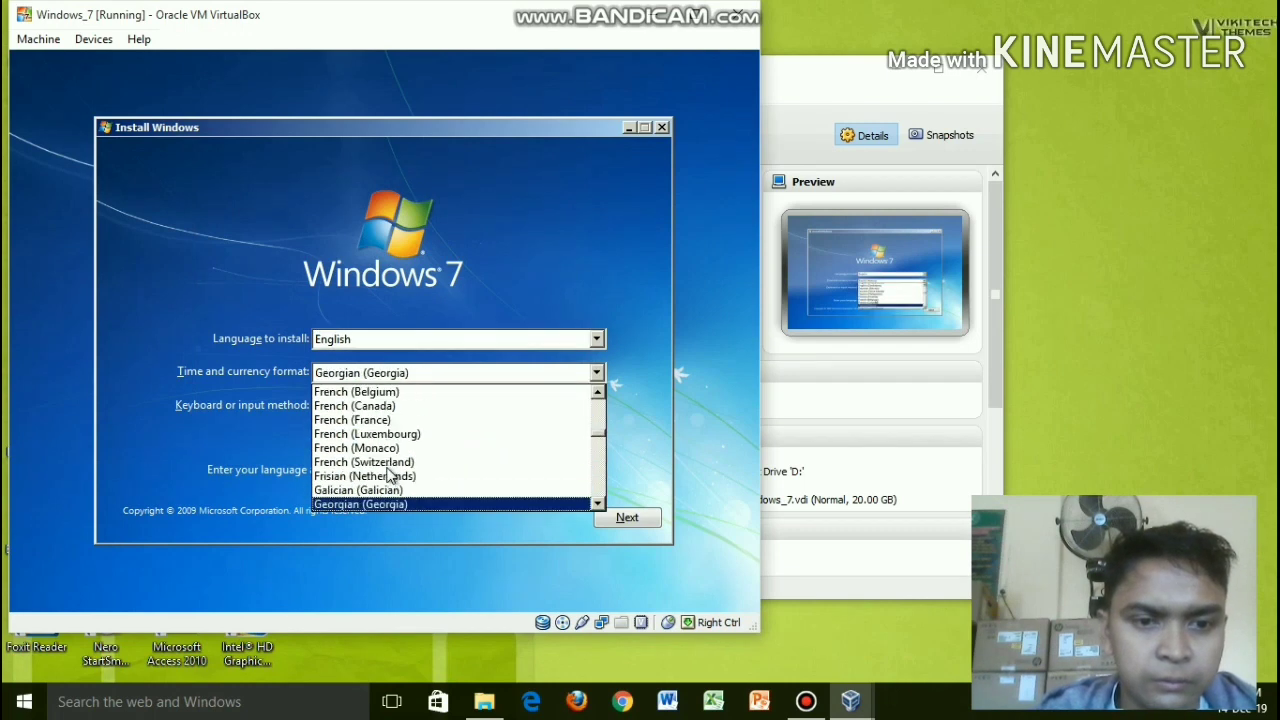
key("Down")
key("Down")
key("Down")
key("Down")
key("Down")
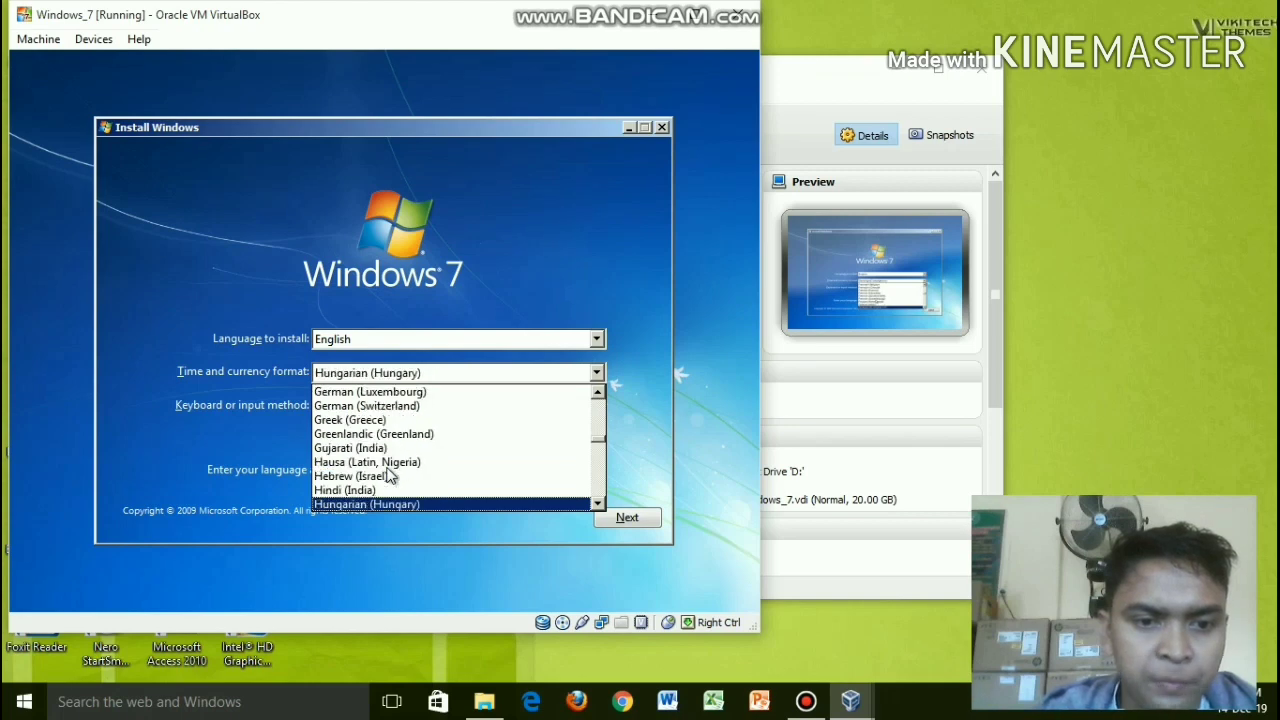
key("Down")
key("Up")
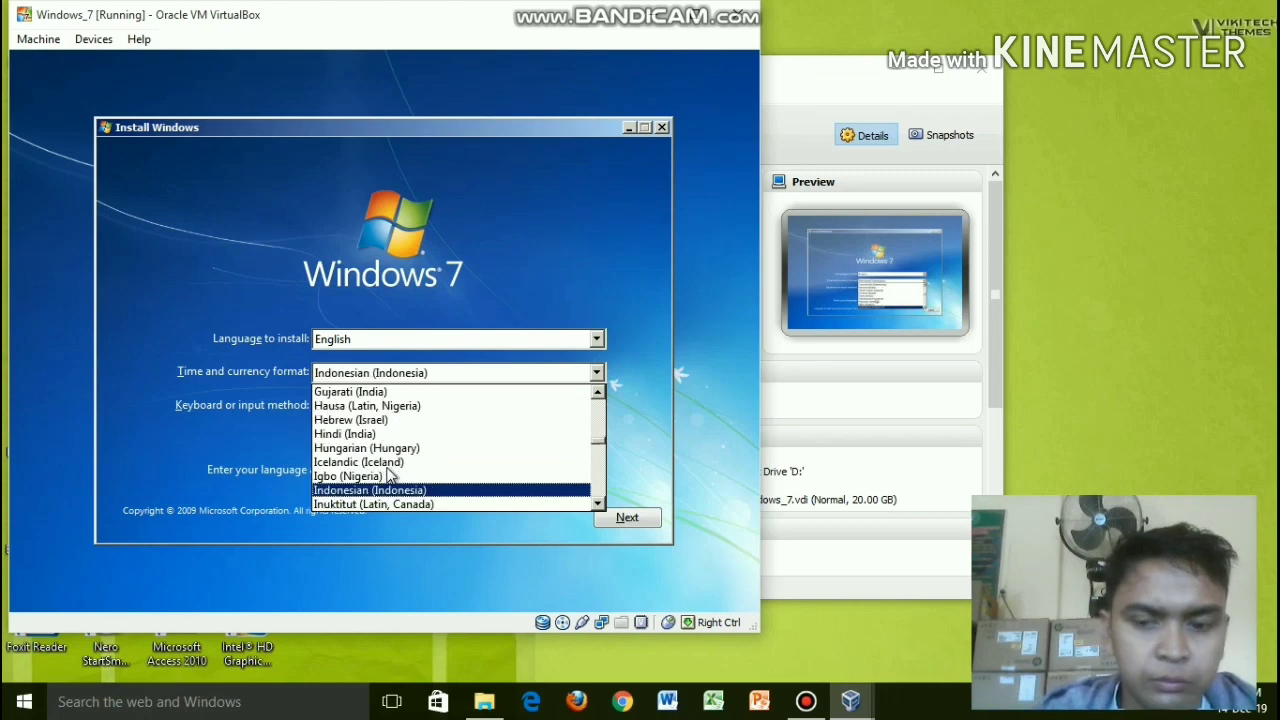
key("Return")
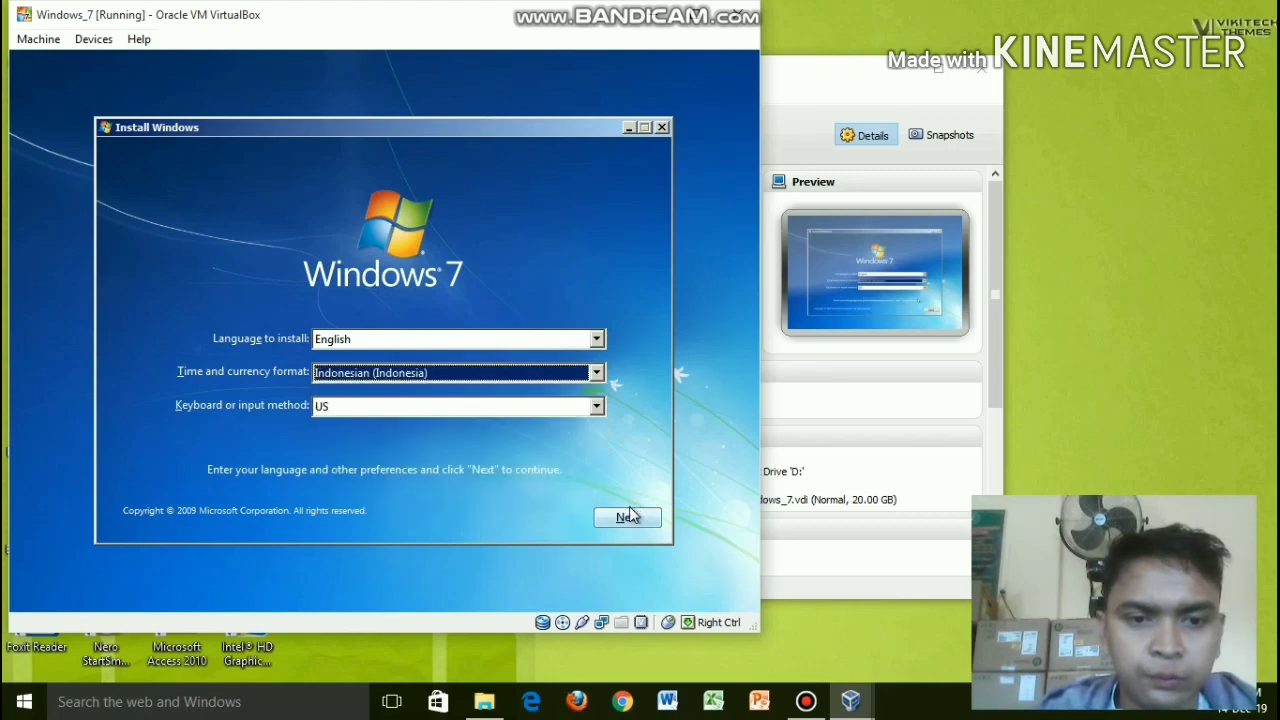
Start the Windows installation and select Windows 7 MSDN Professional 32-bit as the operating system to install.
left_click(629, 515)
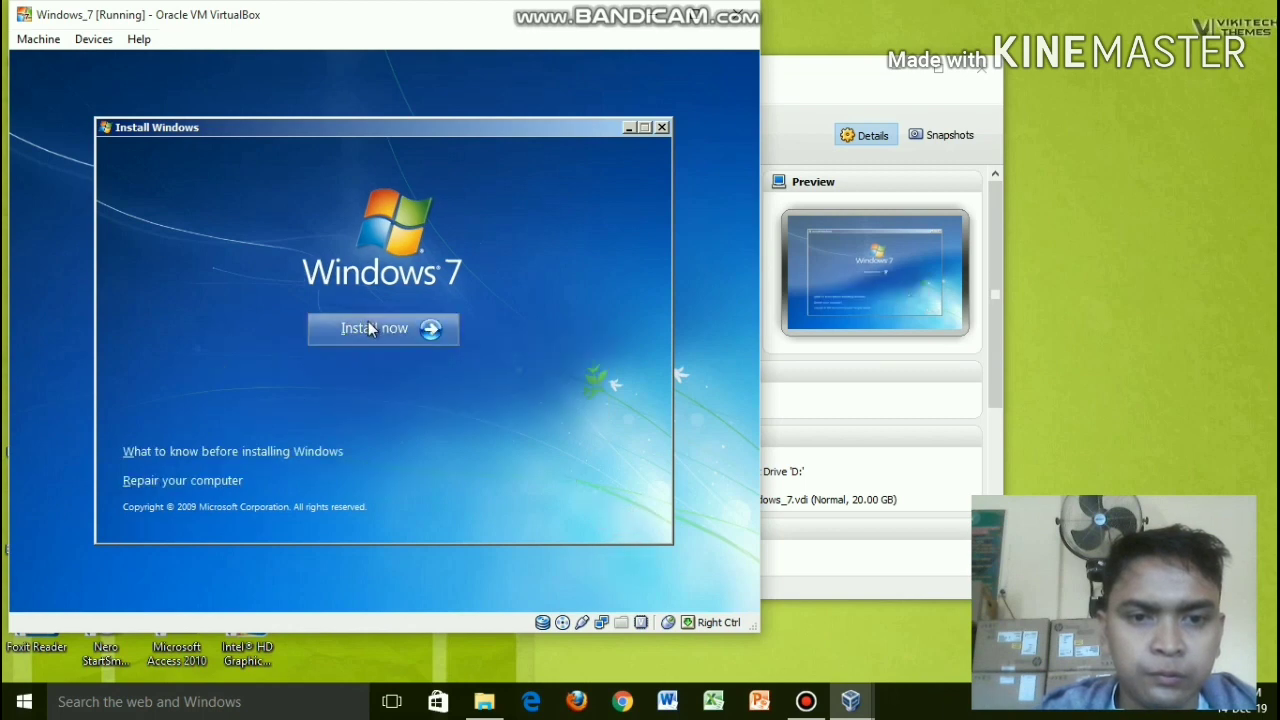
left_click(368, 321)
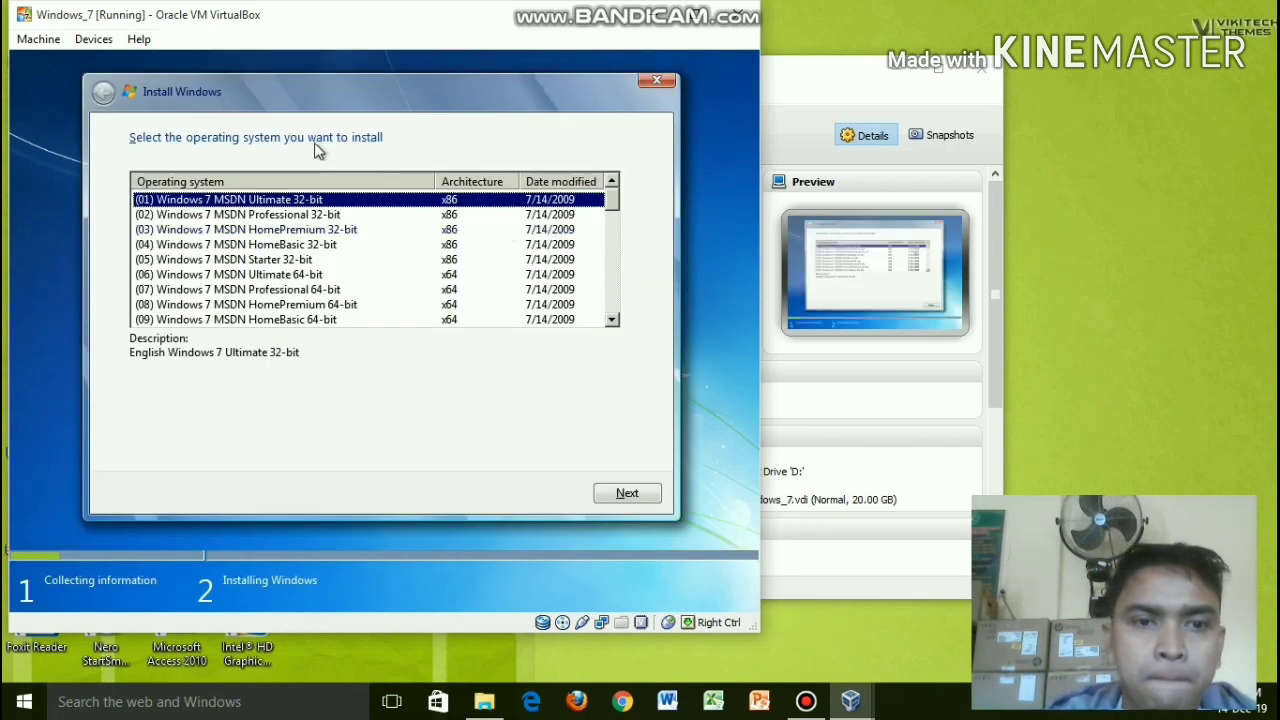
left_click(318, 216)
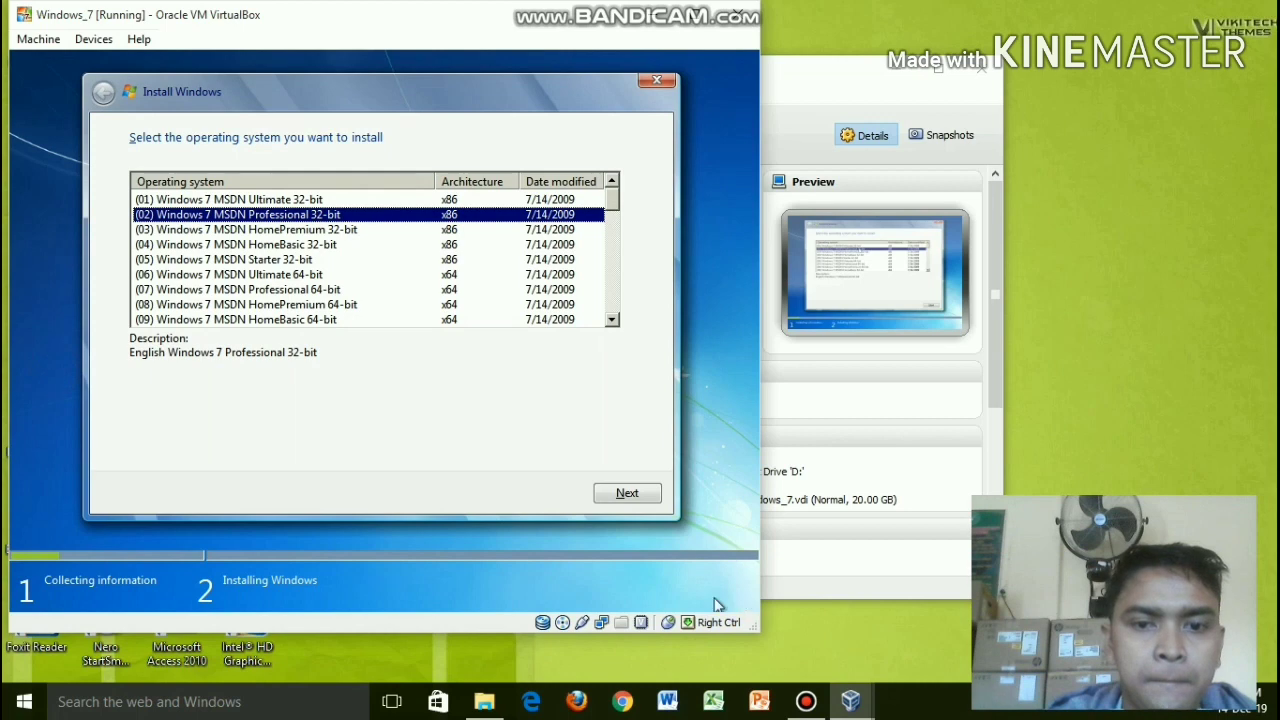
left_click(615, 495)
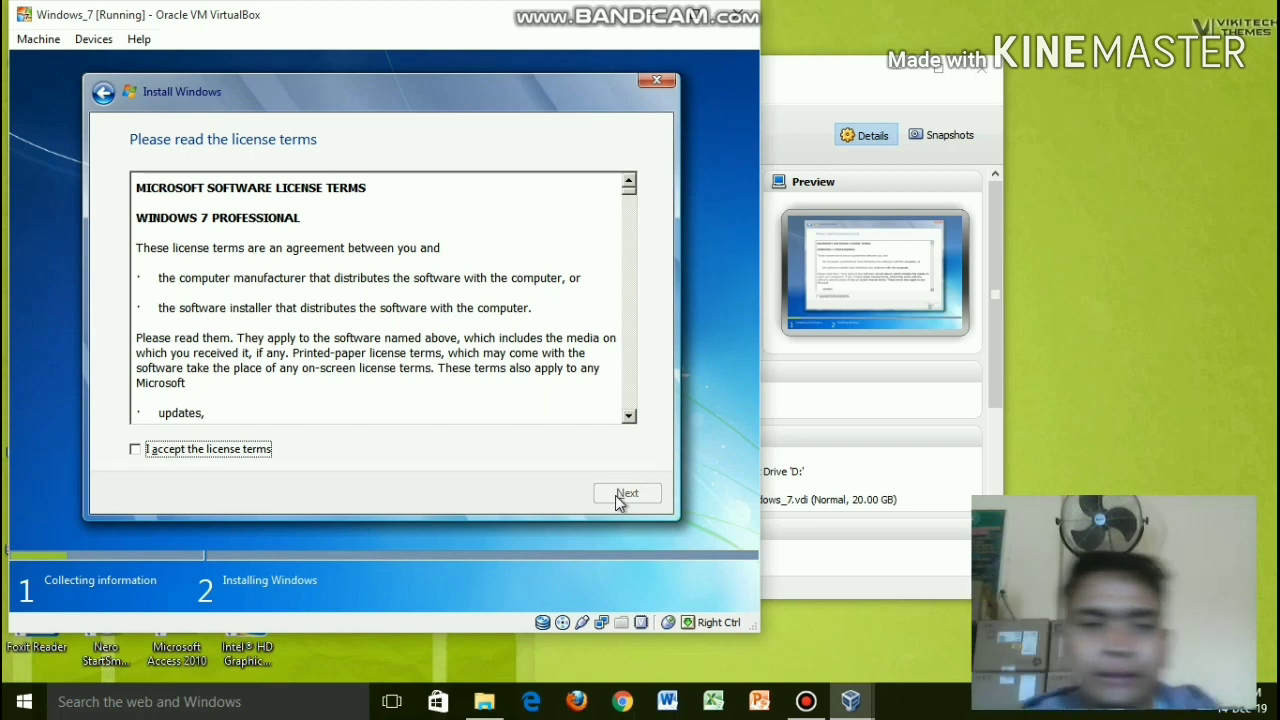
Accept the license terms and choose the Custom (advanced) installation type.
left_click(235, 450)
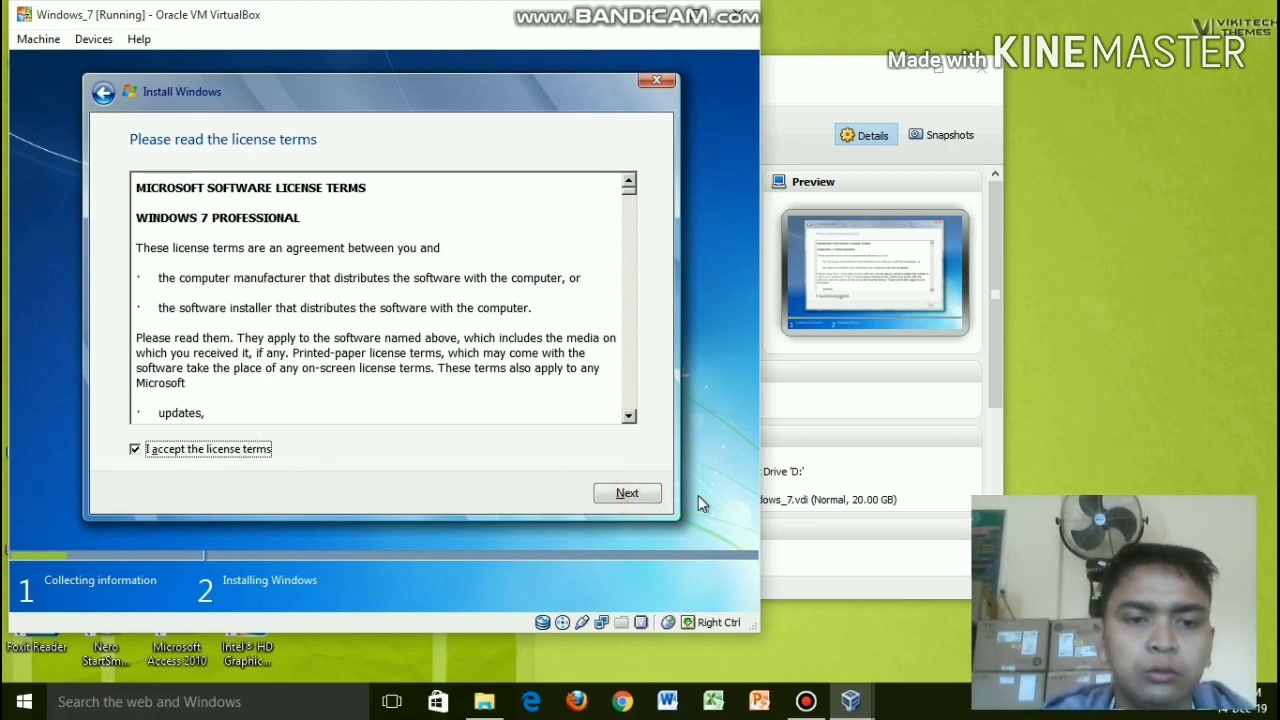
left_click(628, 492)
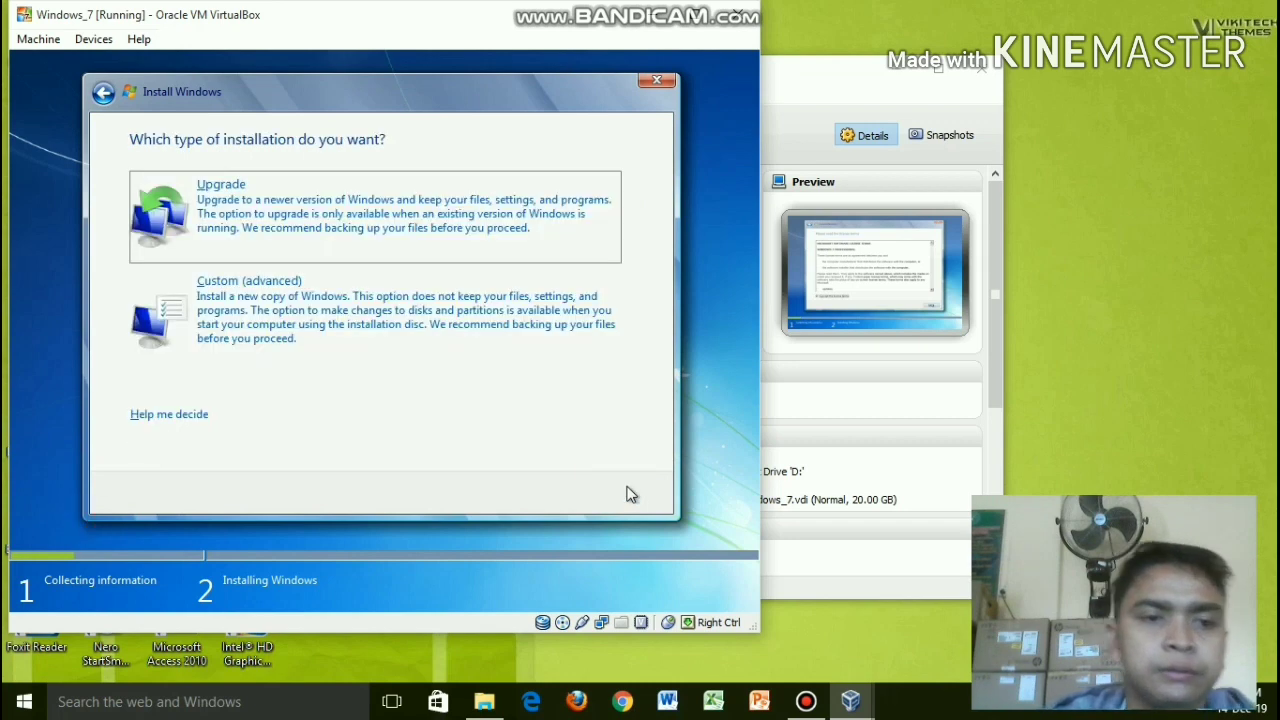
left_click(267, 290)
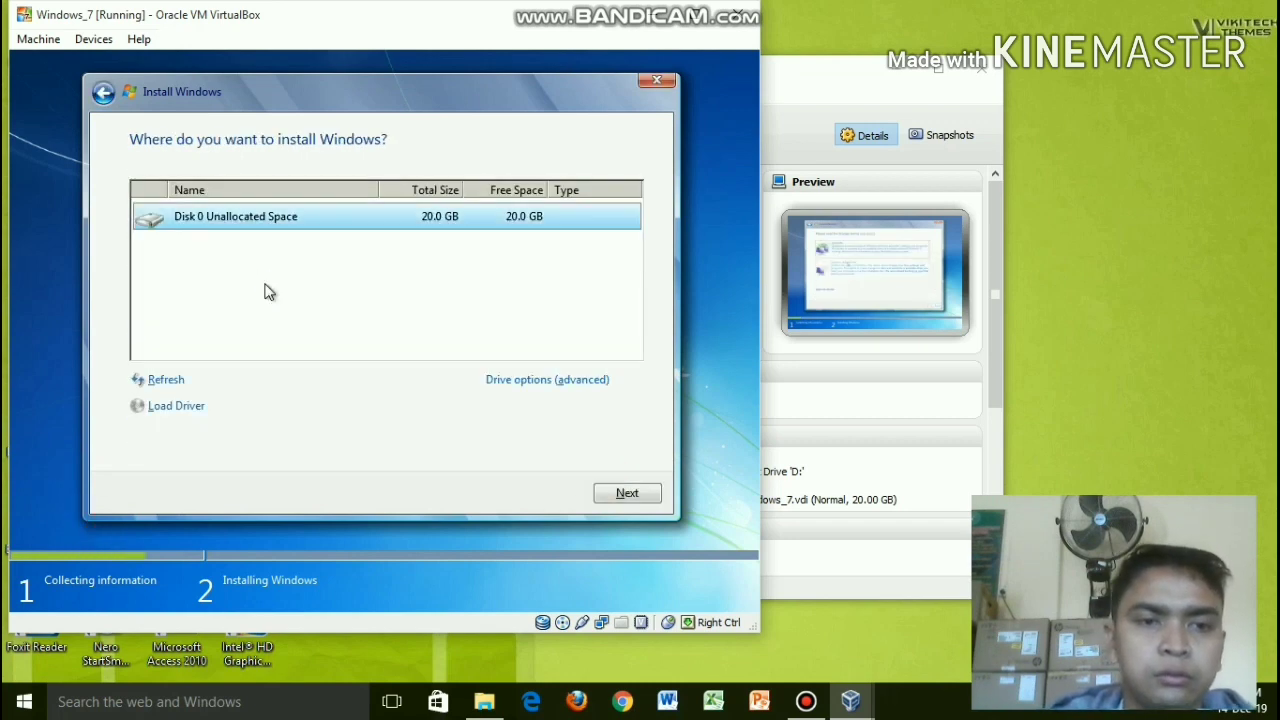
Create a new partition of about 10.1 GB in Disk 0's unallocated space, allowing Windows to add its system partition.
left_click(607, 382)
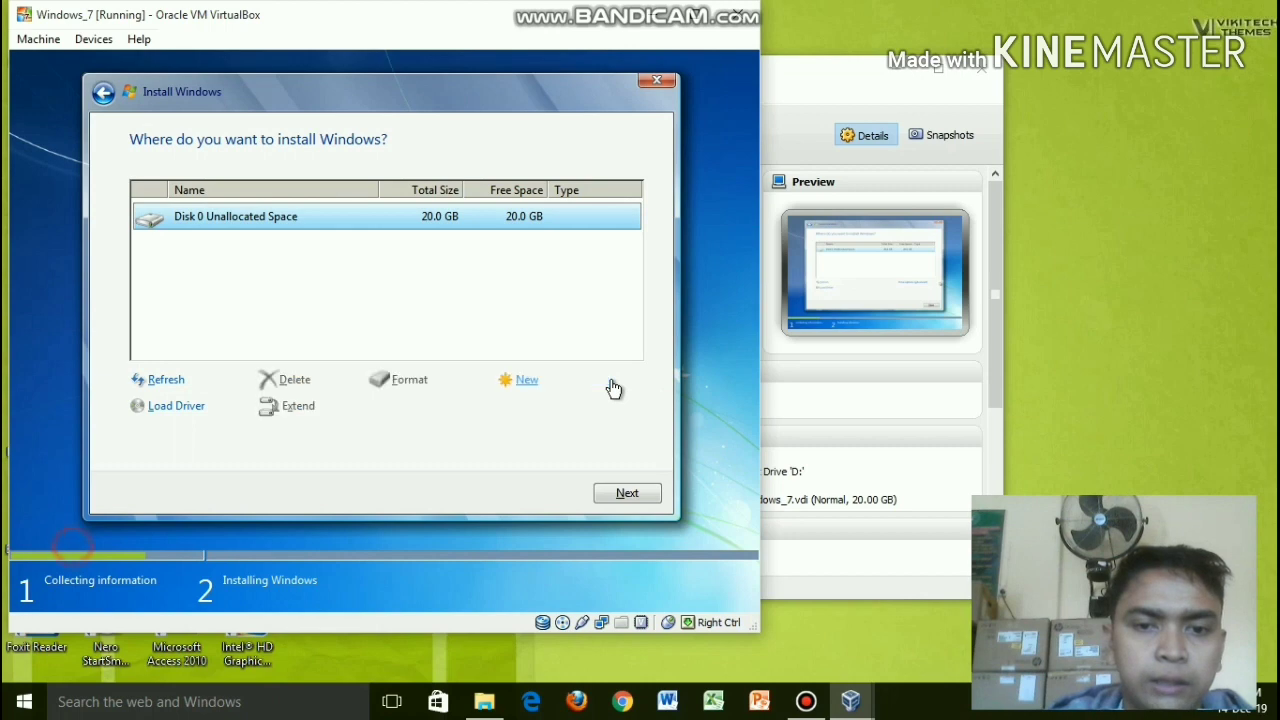
left_click(533, 386)
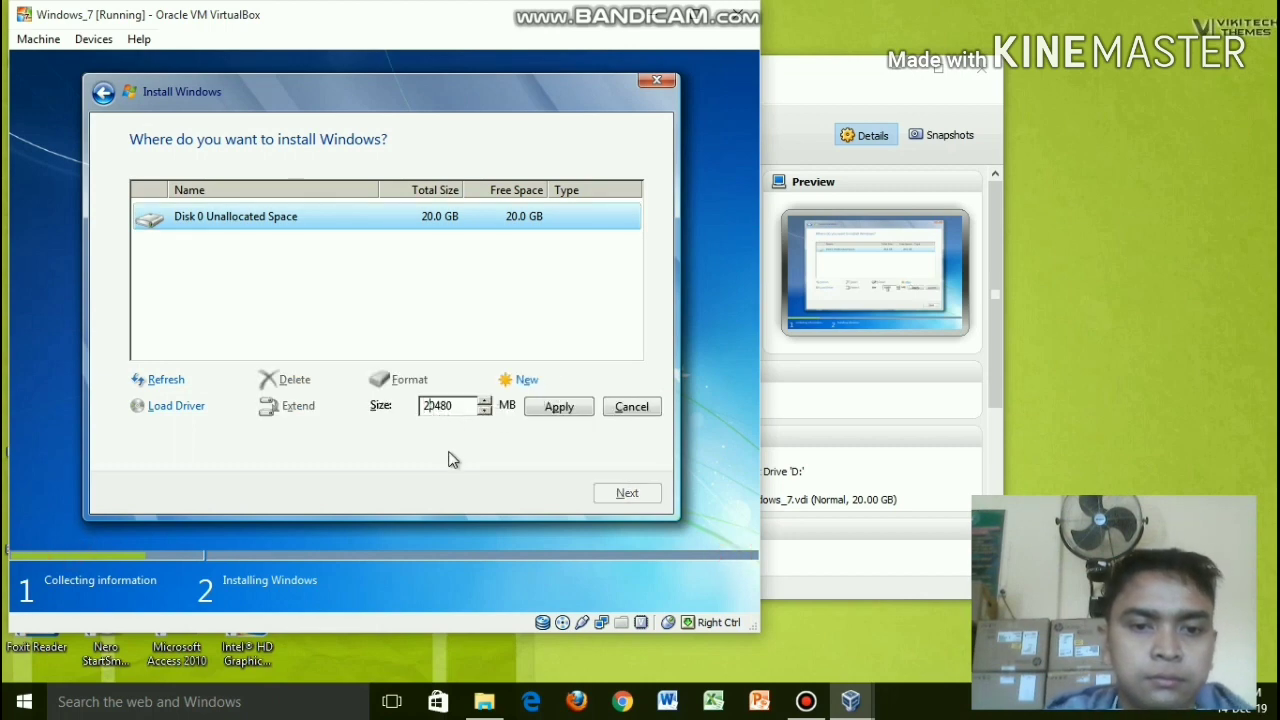
left_click(559, 408)
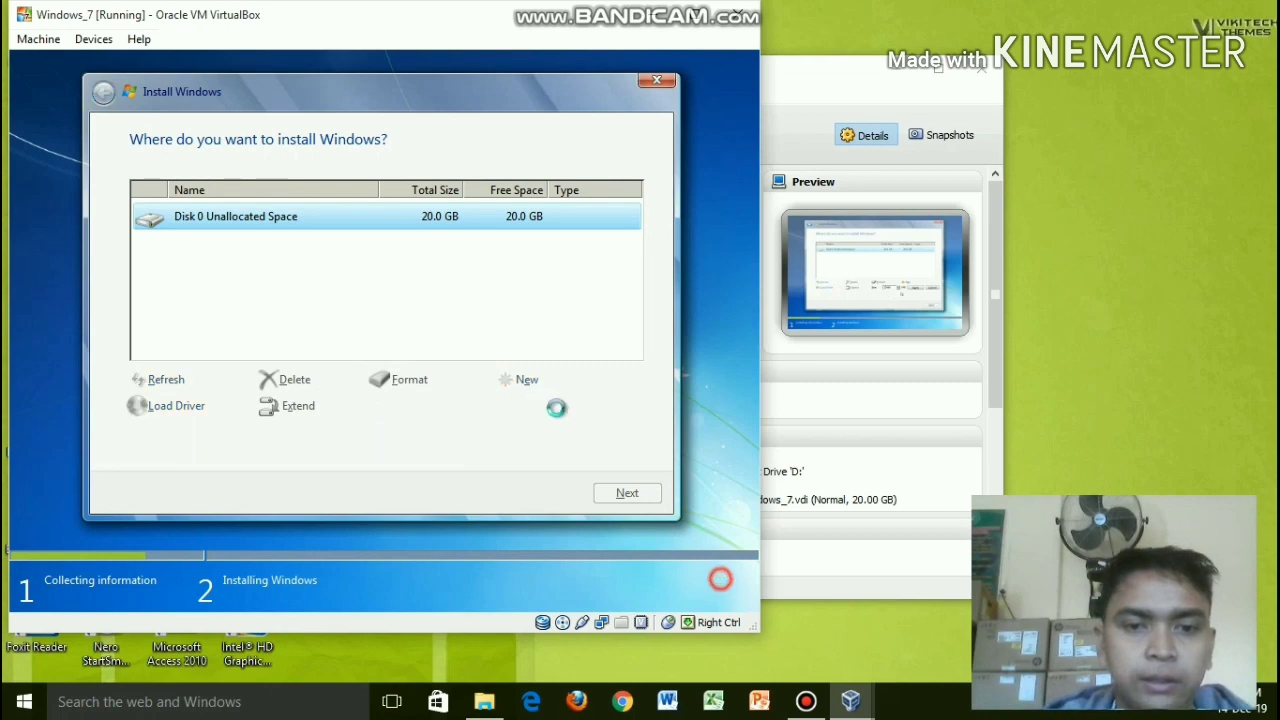
left_click(505, 405)
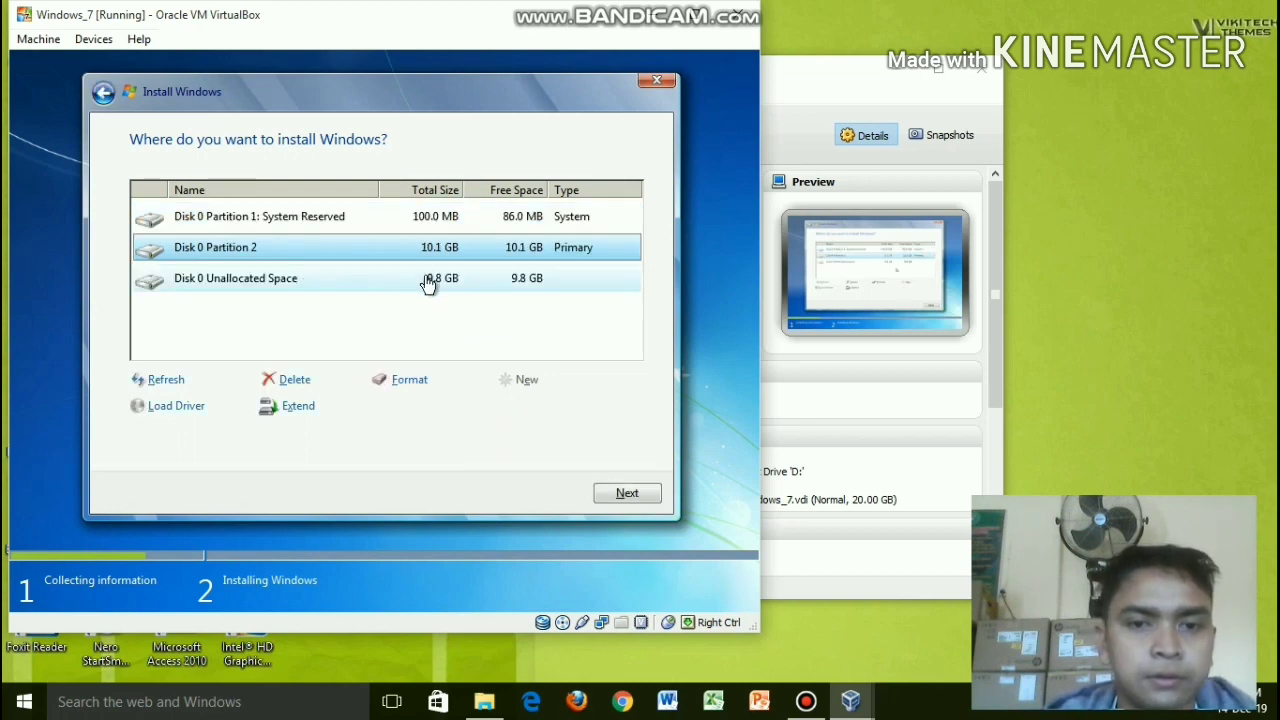
Choose the remaining Disk 0 unallocated space as the install location and proceed with the installation.
left_click(338, 280)
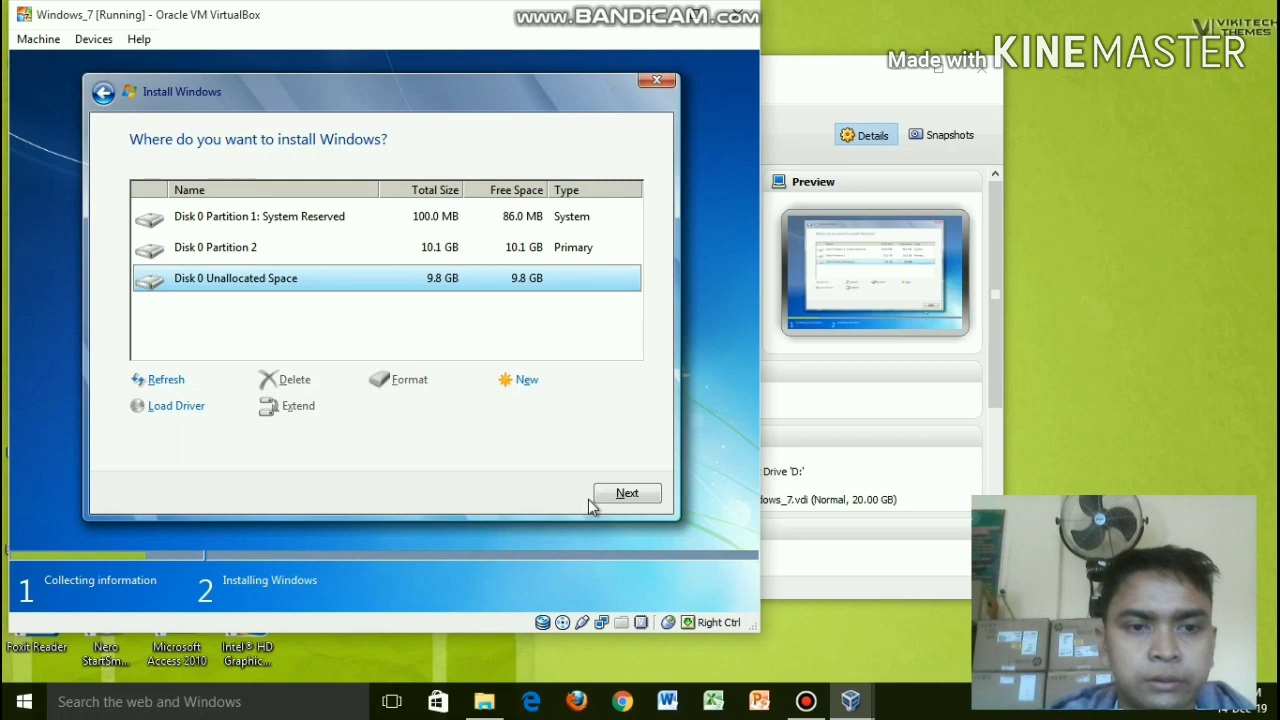
key("Up")
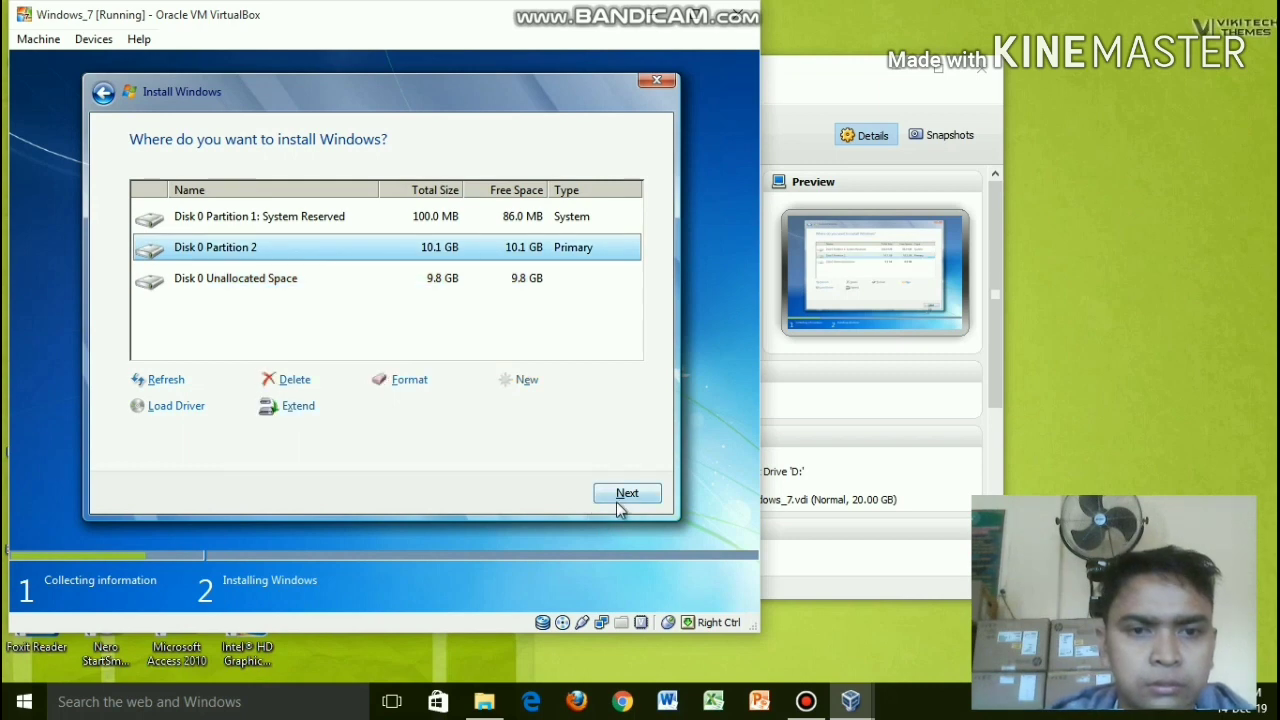
left_click(225, 278)
left_click(658, 497)
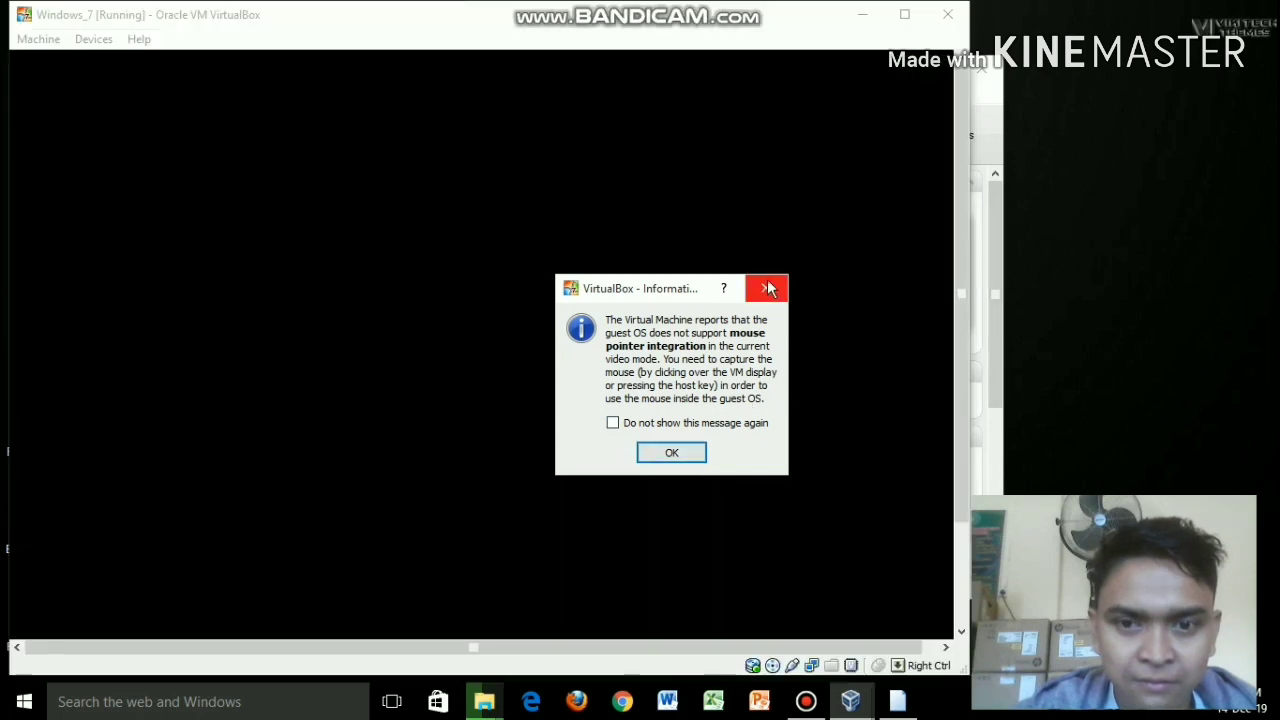
Dismiss the mouse pointer integration messages while Windows setup runs and restarts.
left_click(671, 453)
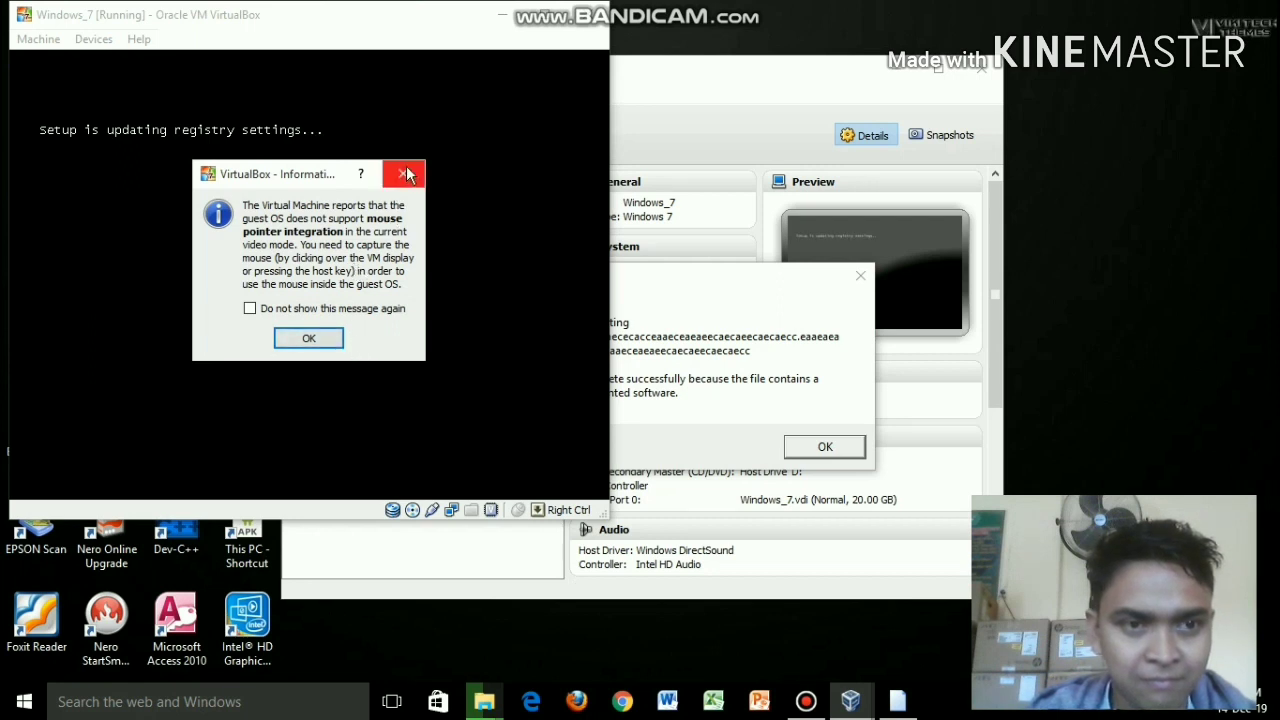
left_click(314, 336)
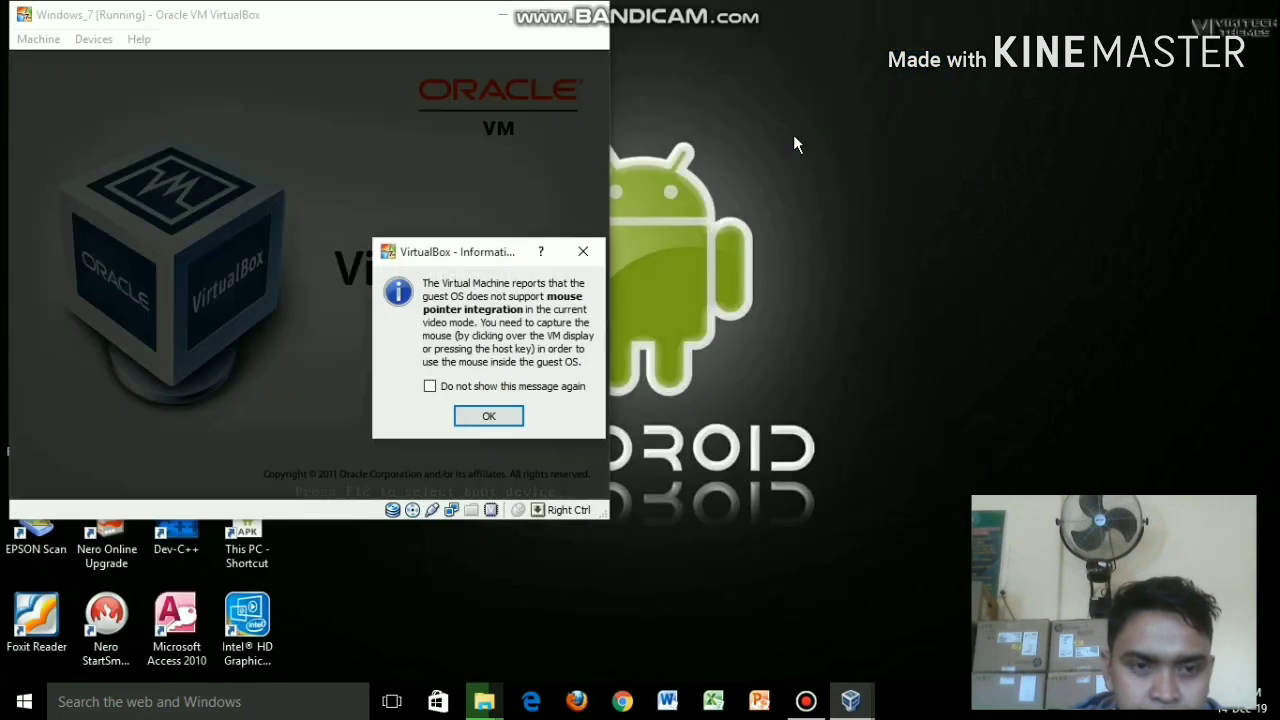
left_click(496, 418)
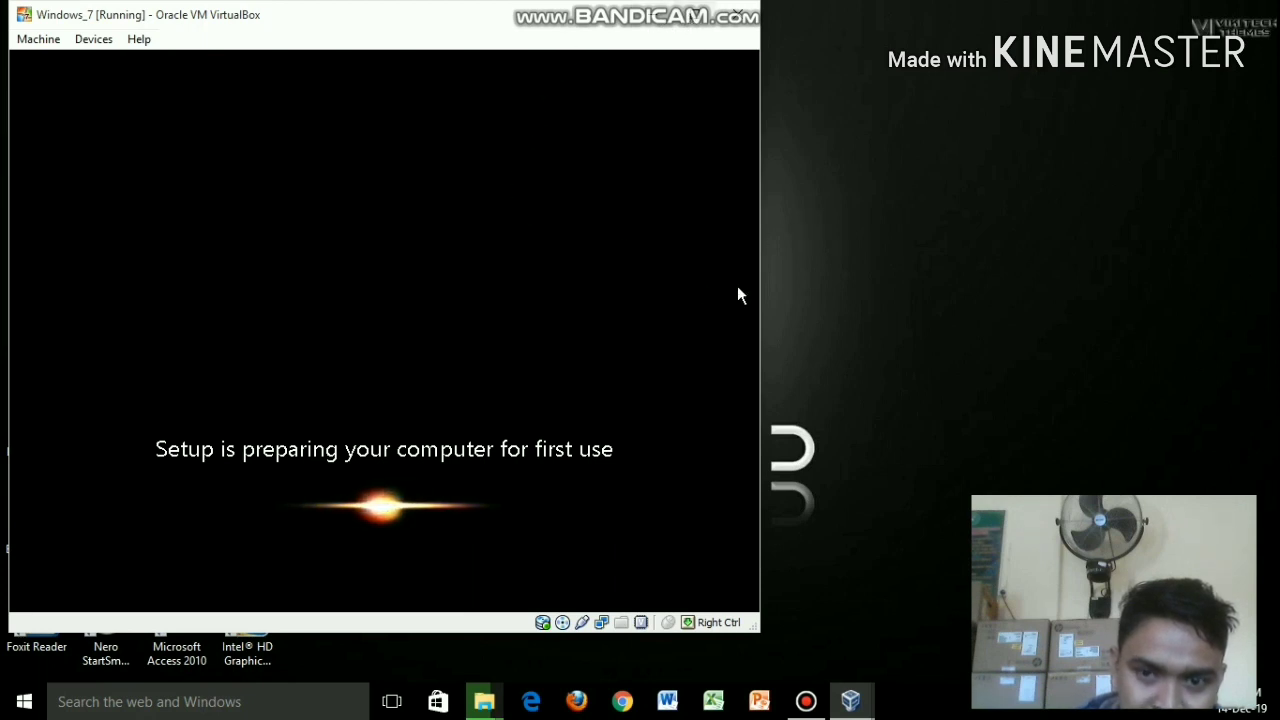
right_click(917, 190)
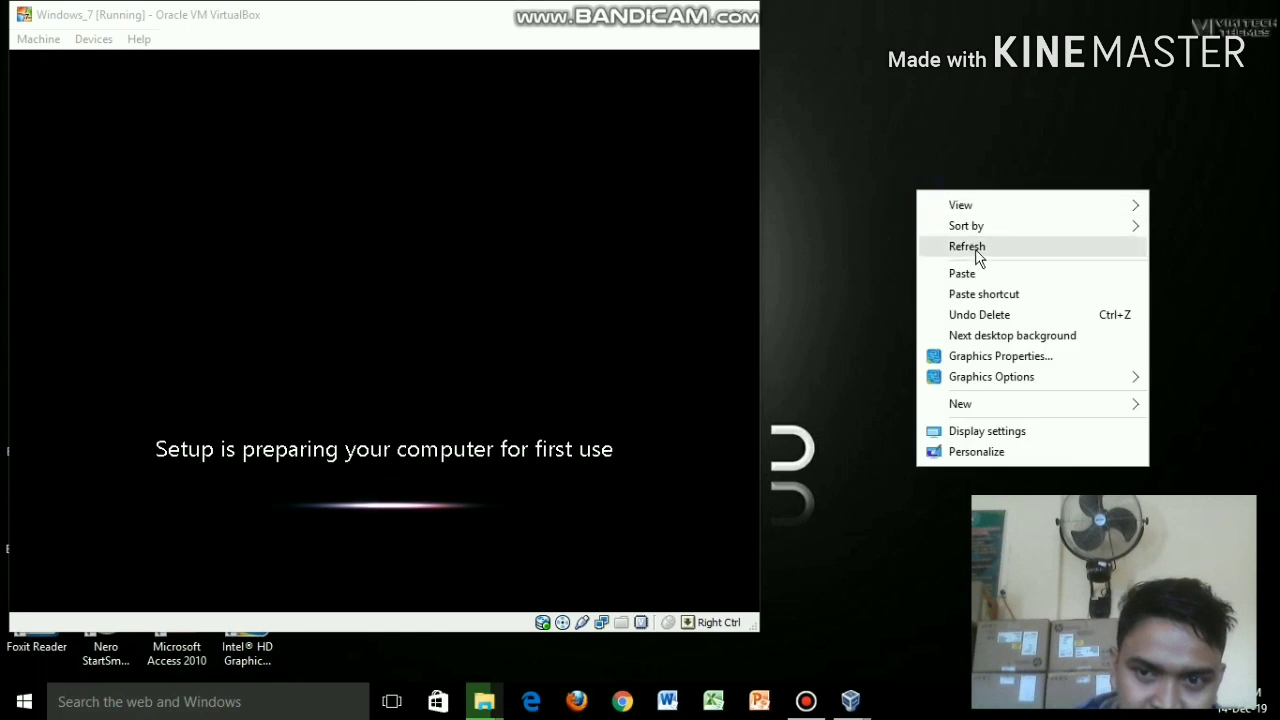
left_click(977, 248)
right_click(975, 250)
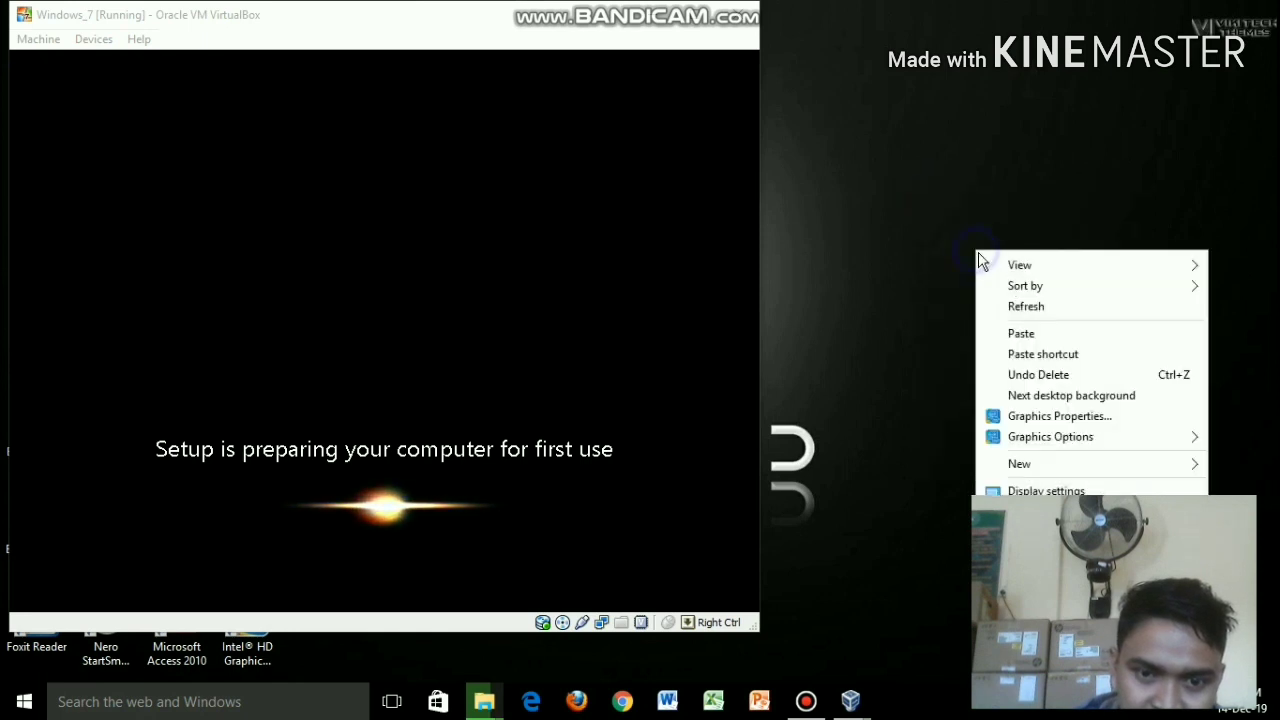
left_click(1036, 313)
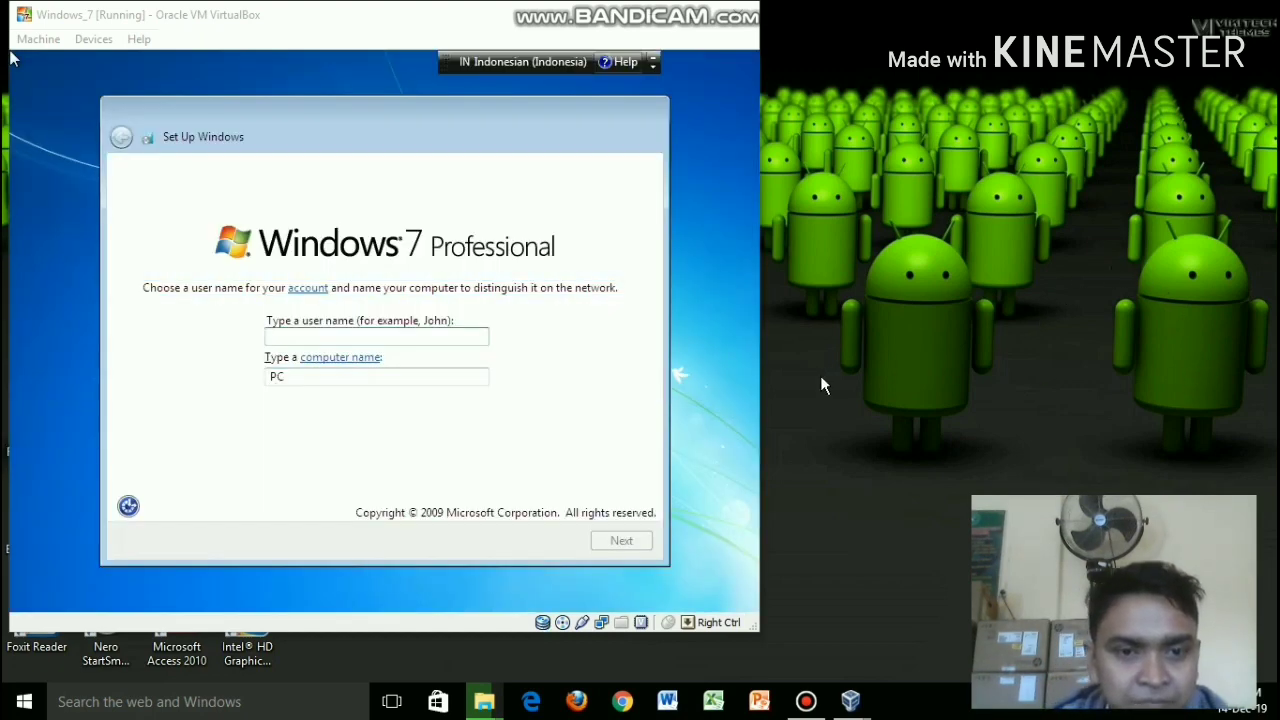
Enter the user name for the new Windows account and accept the computer name derived from it.
left_click(539, 412)
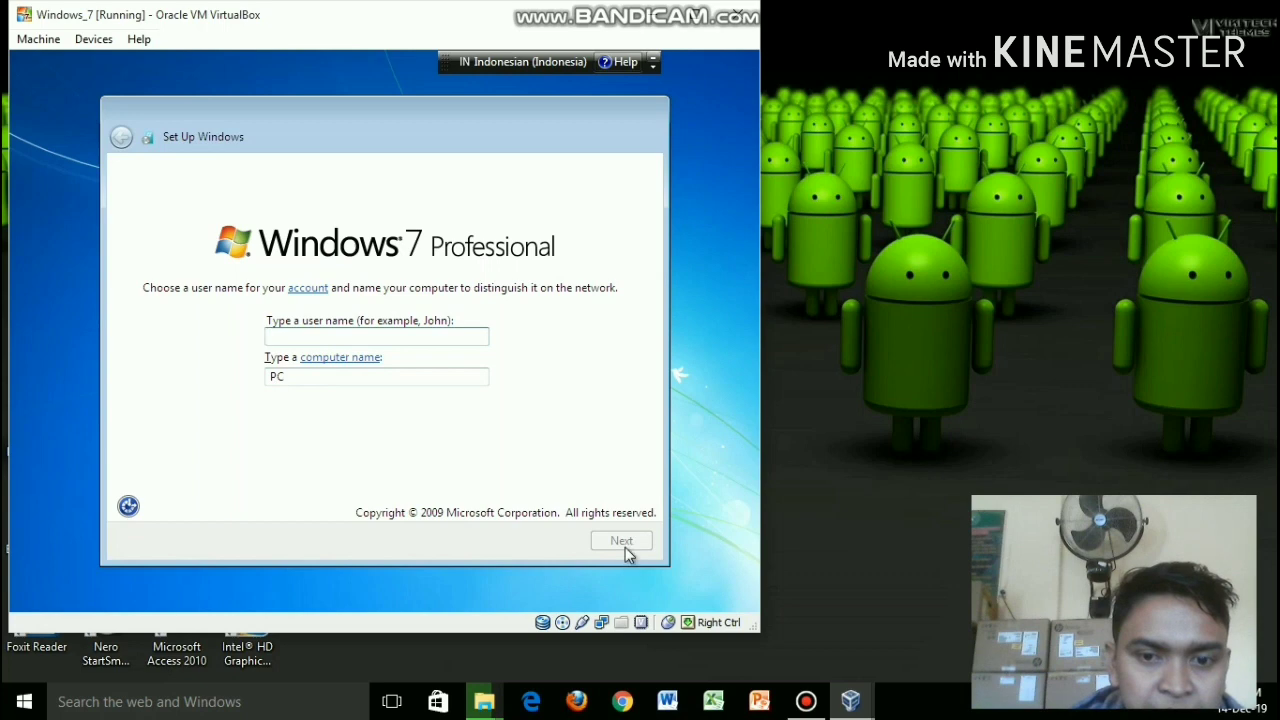
left_click(337, 358)
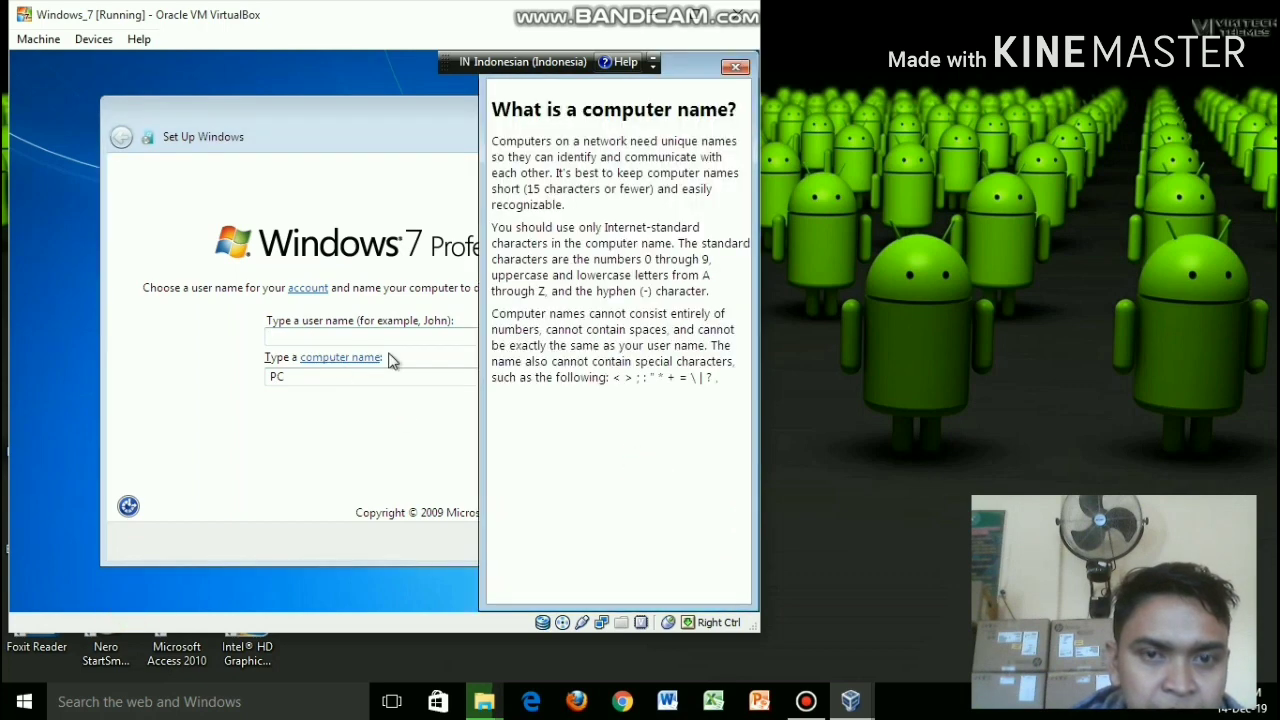
left_click(736, 68)
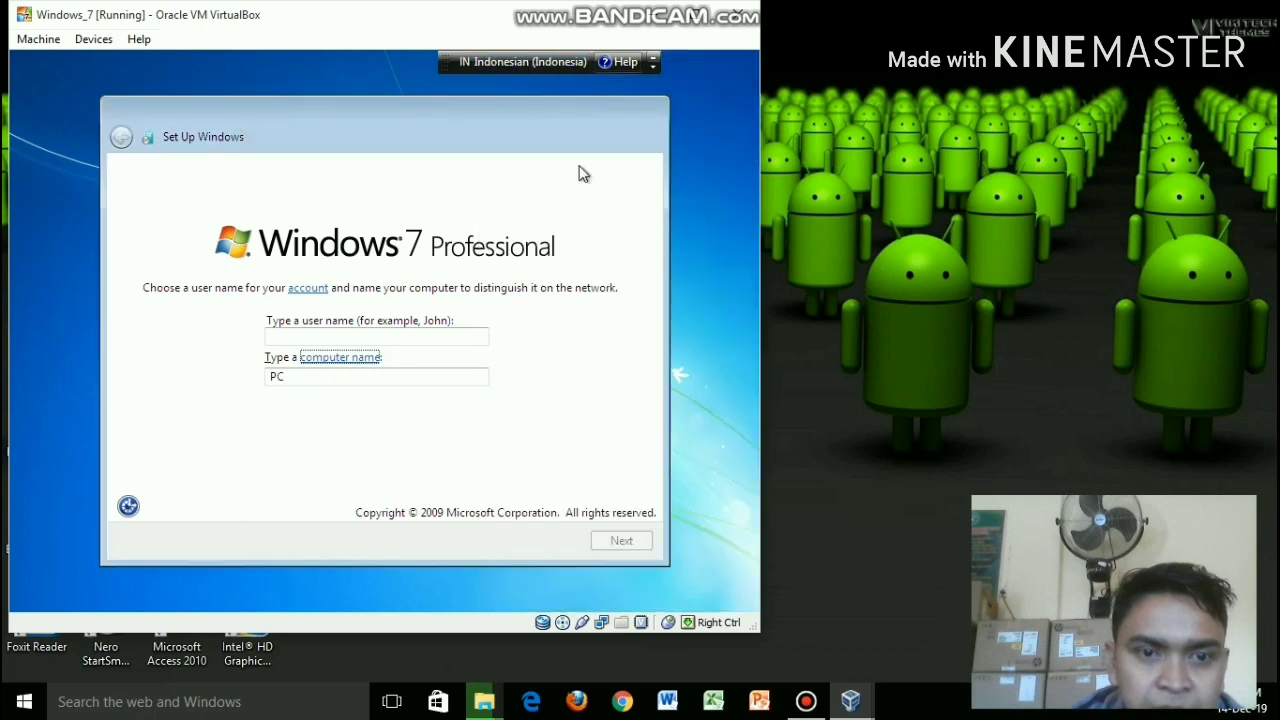
left_click(365, 335)
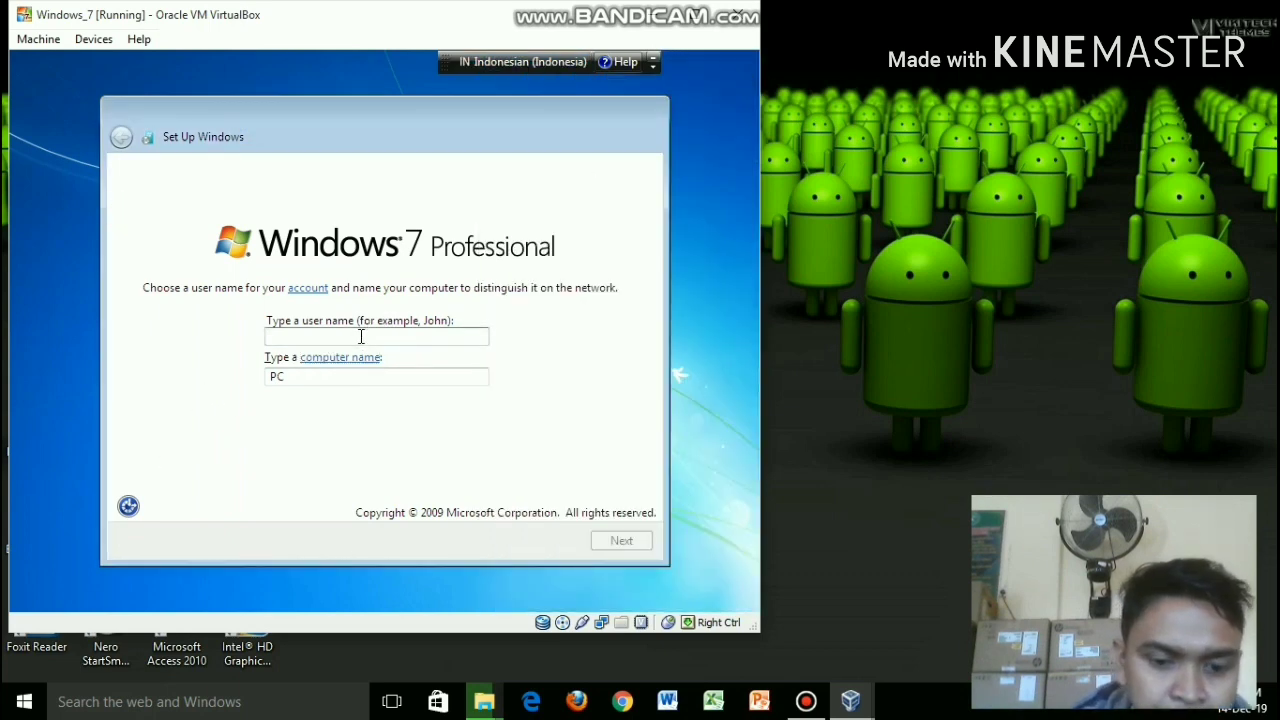
type("C")
key("BackSpace")
type("Vies")
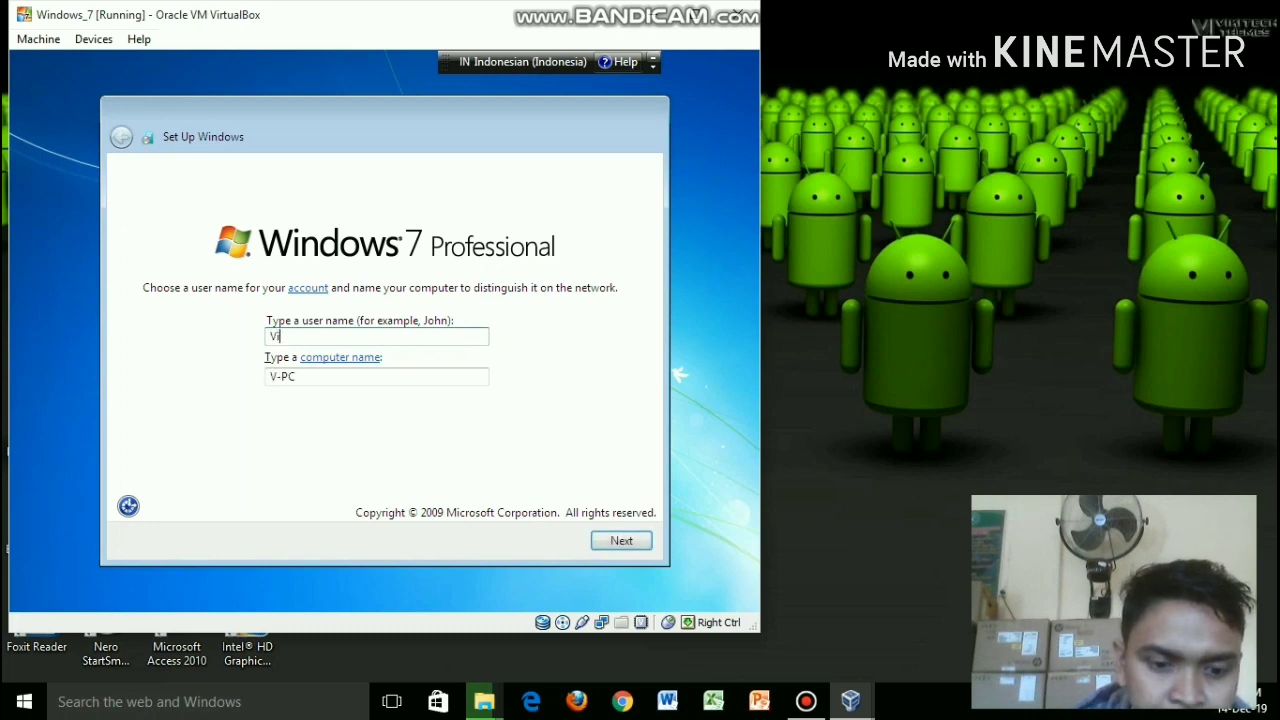
left_click(634, 544)
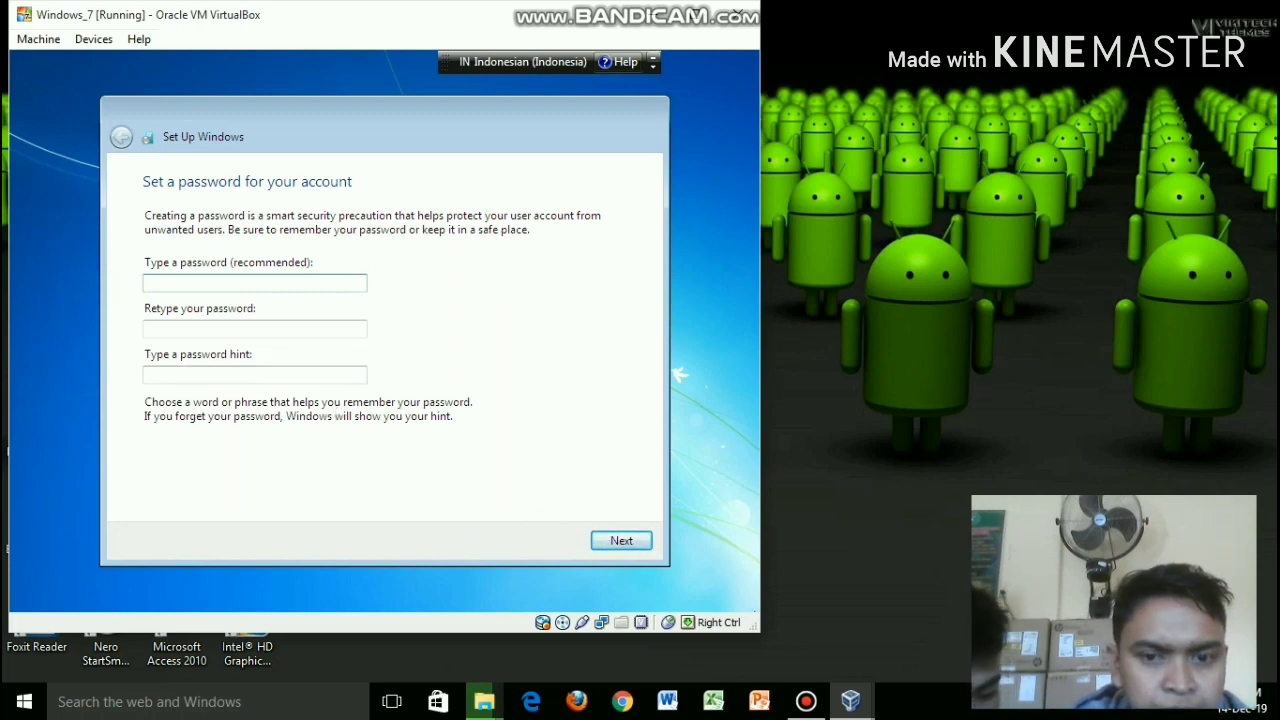
Skip the account password and product key, and postpone the automatic protection settings with Ask me later.
left_click(624, 541)
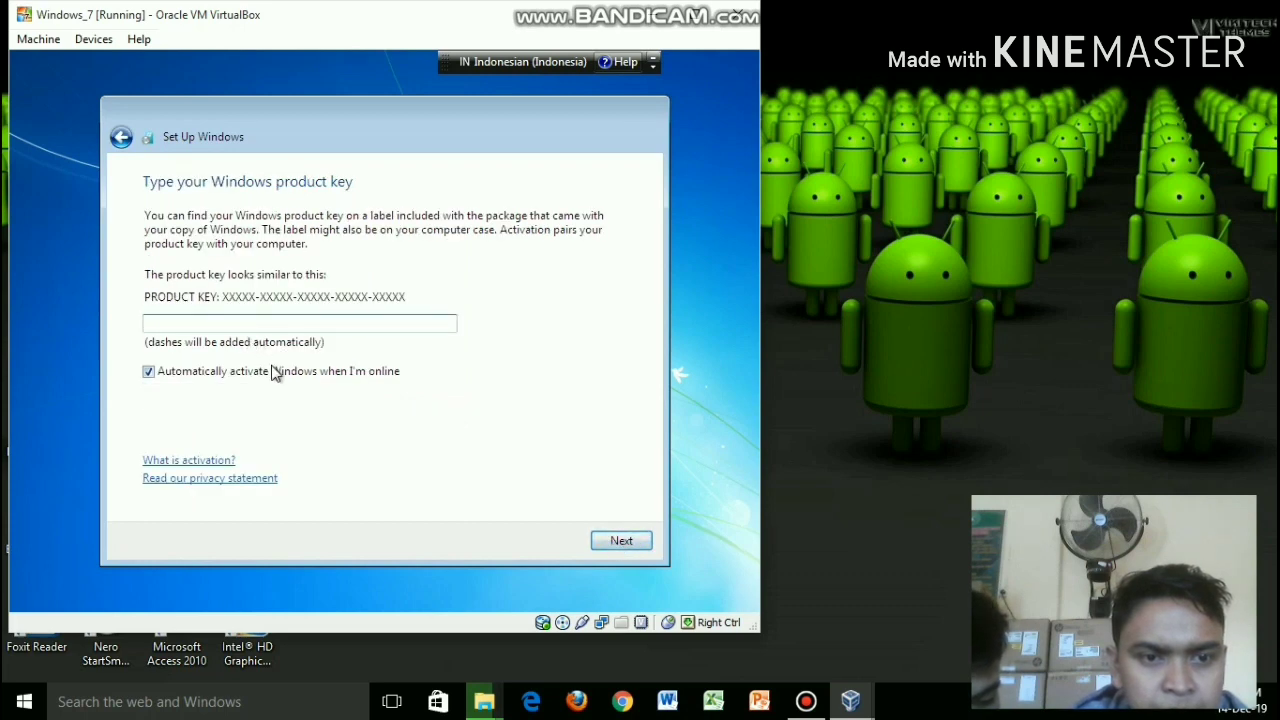
left_click(621, 541)
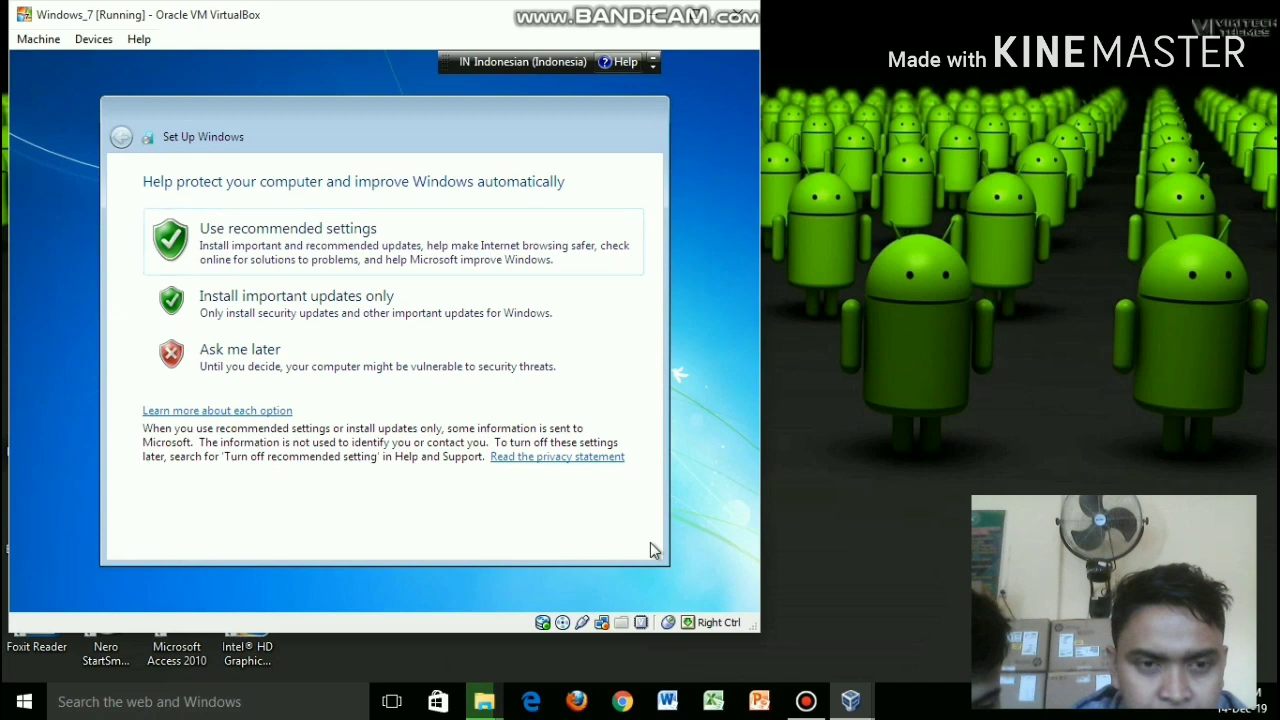
left_click(252, 357)
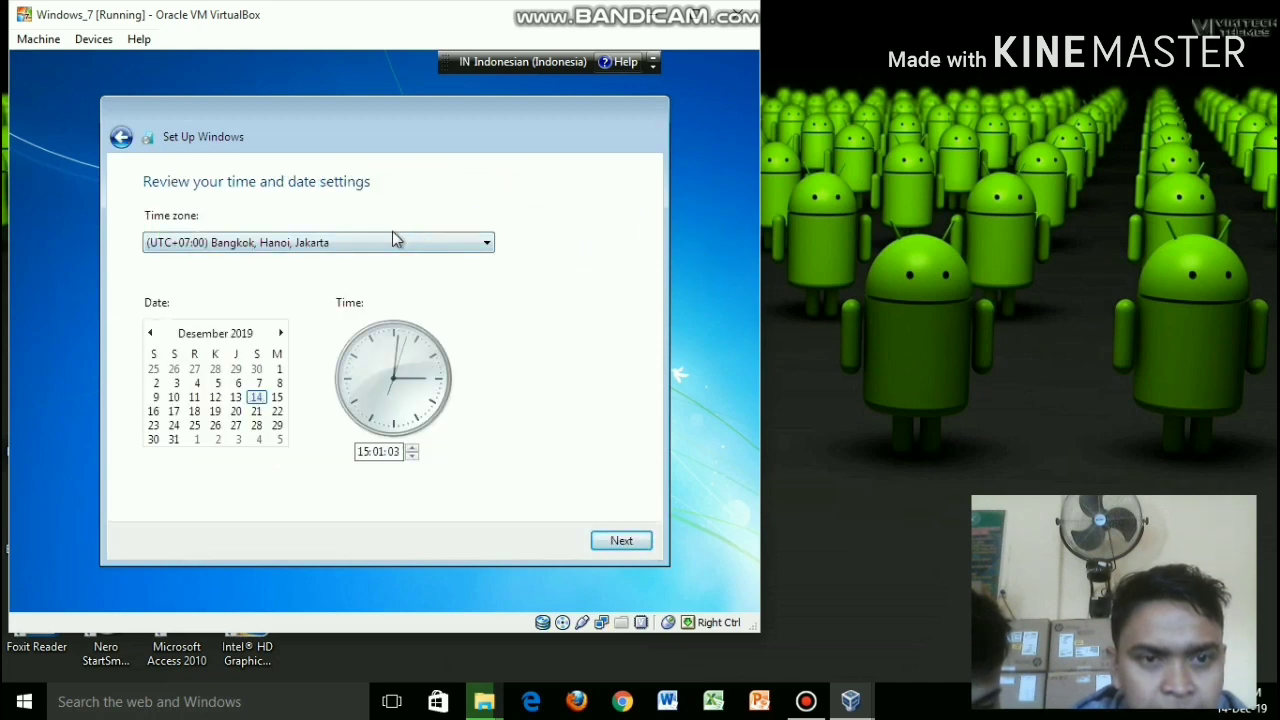
Accept the (UTC+07:00) Bangkok, Hanoi, Jakarta time settings and set the computer's current location to Public network.
left_click(624, 546)
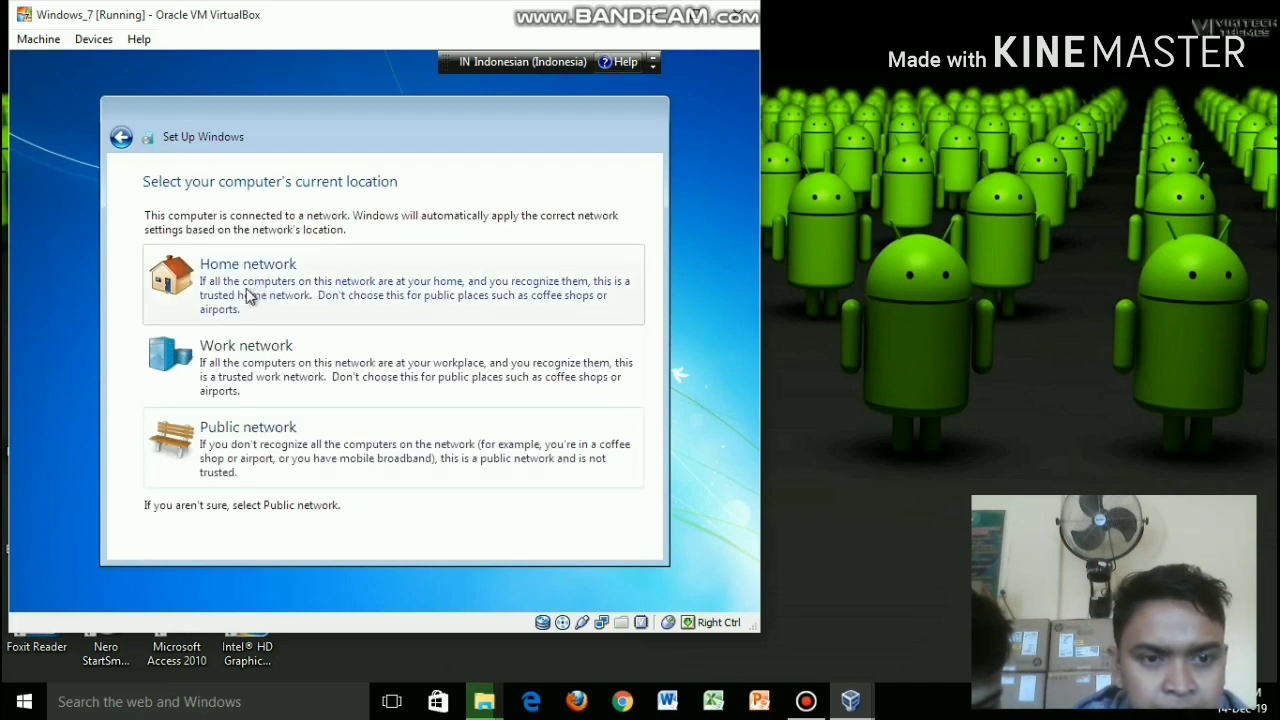
left_click(462, 441)
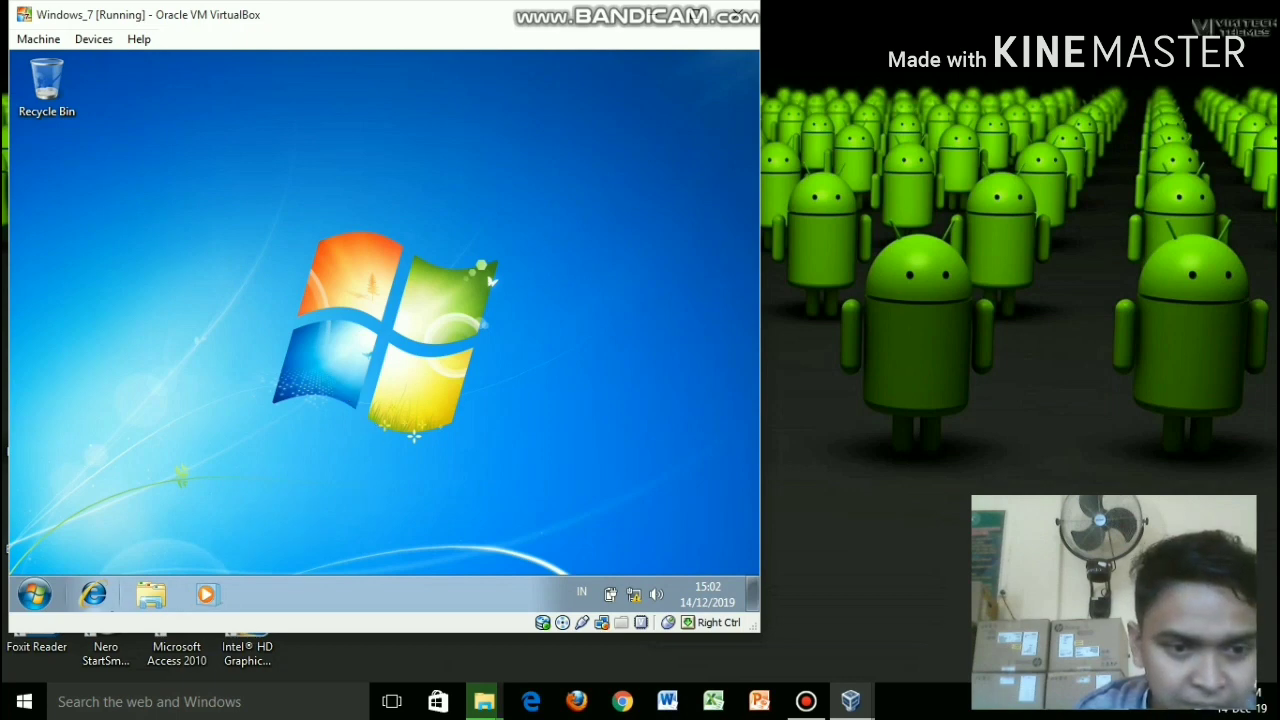
View the virtual machine's drives in Computer and close the Explorer window.
left_click(148, 596)
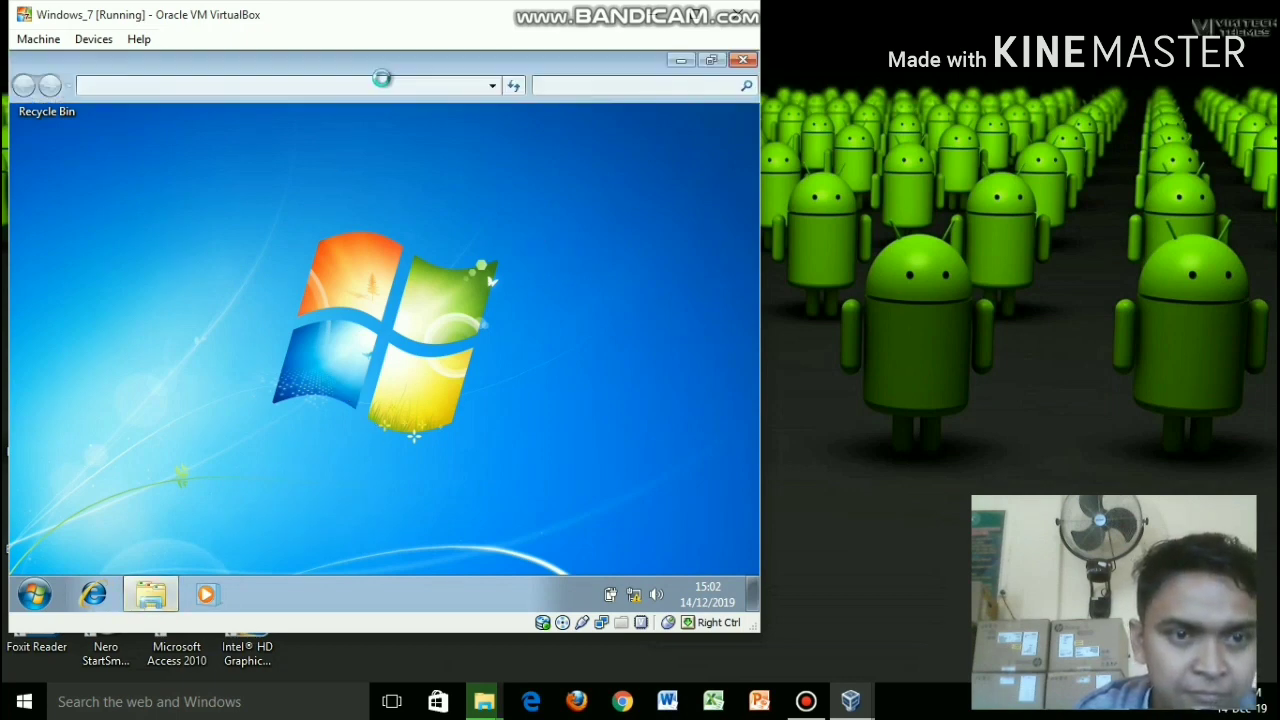
left_click(90, 372)
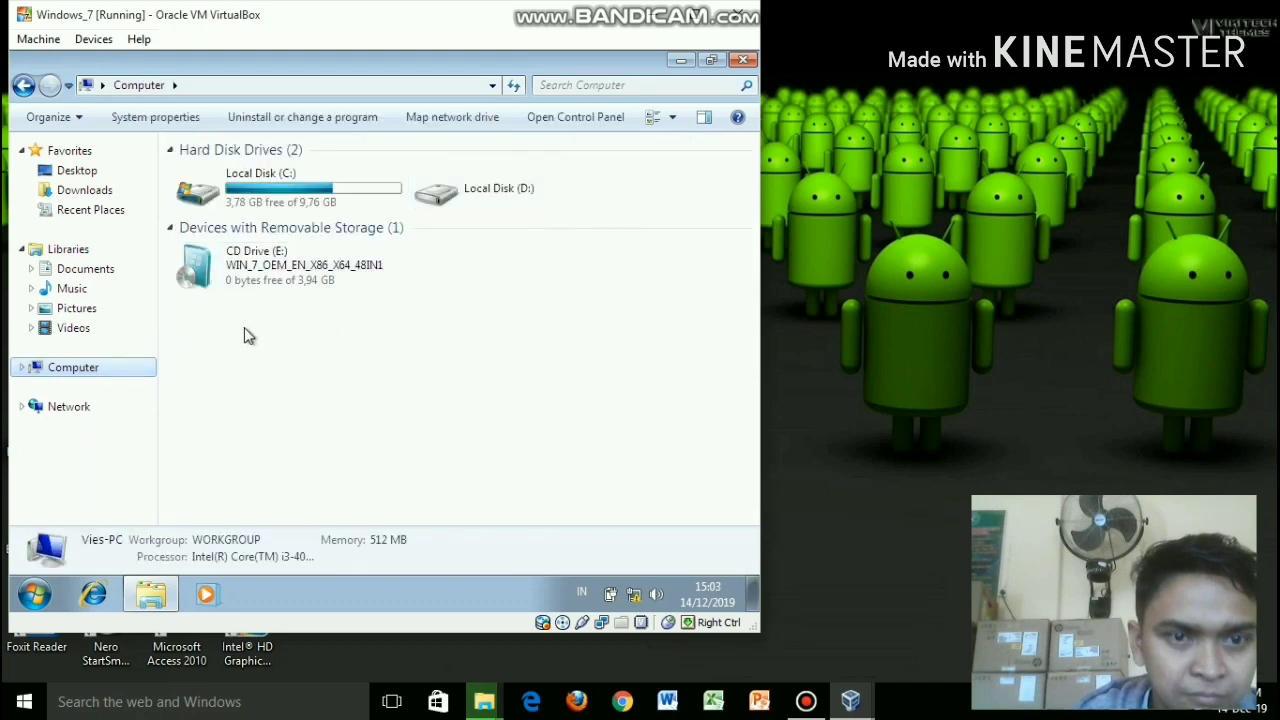
left_click(743, 62)
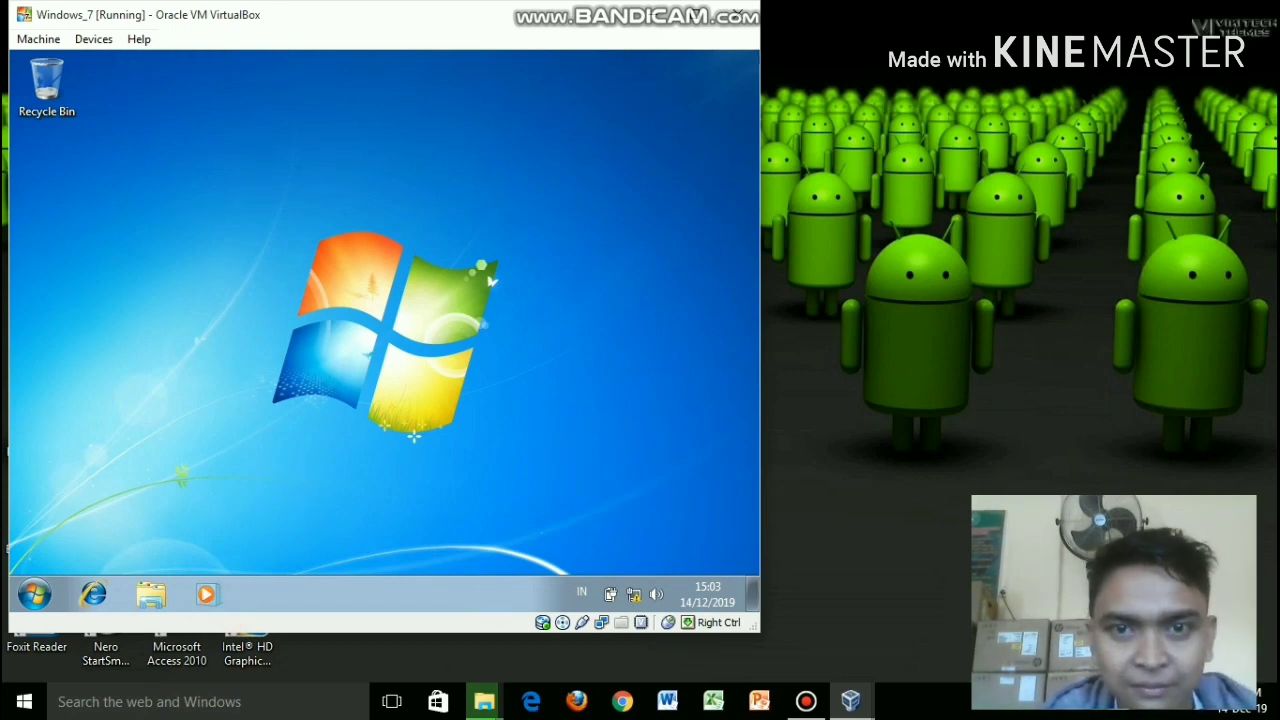
Close the Windows_7 virtual machine with its machine state saved.
key("Control_R+q")
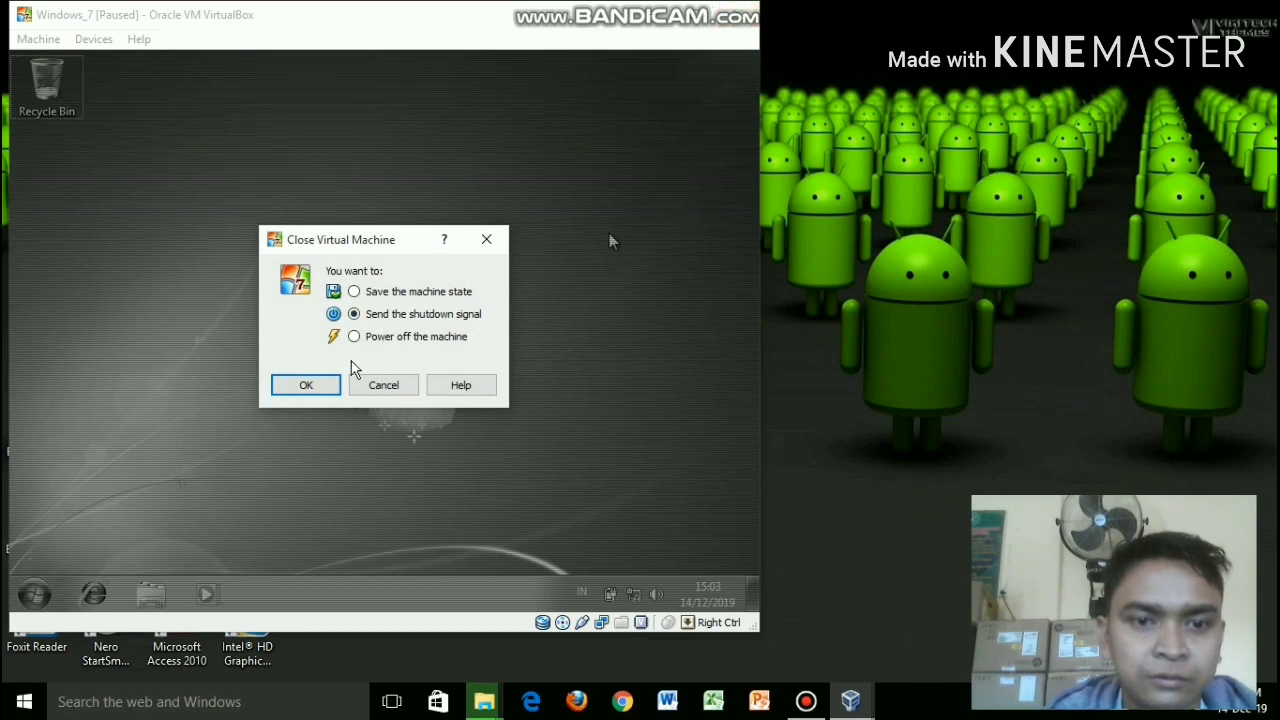
left_click(398, 291)
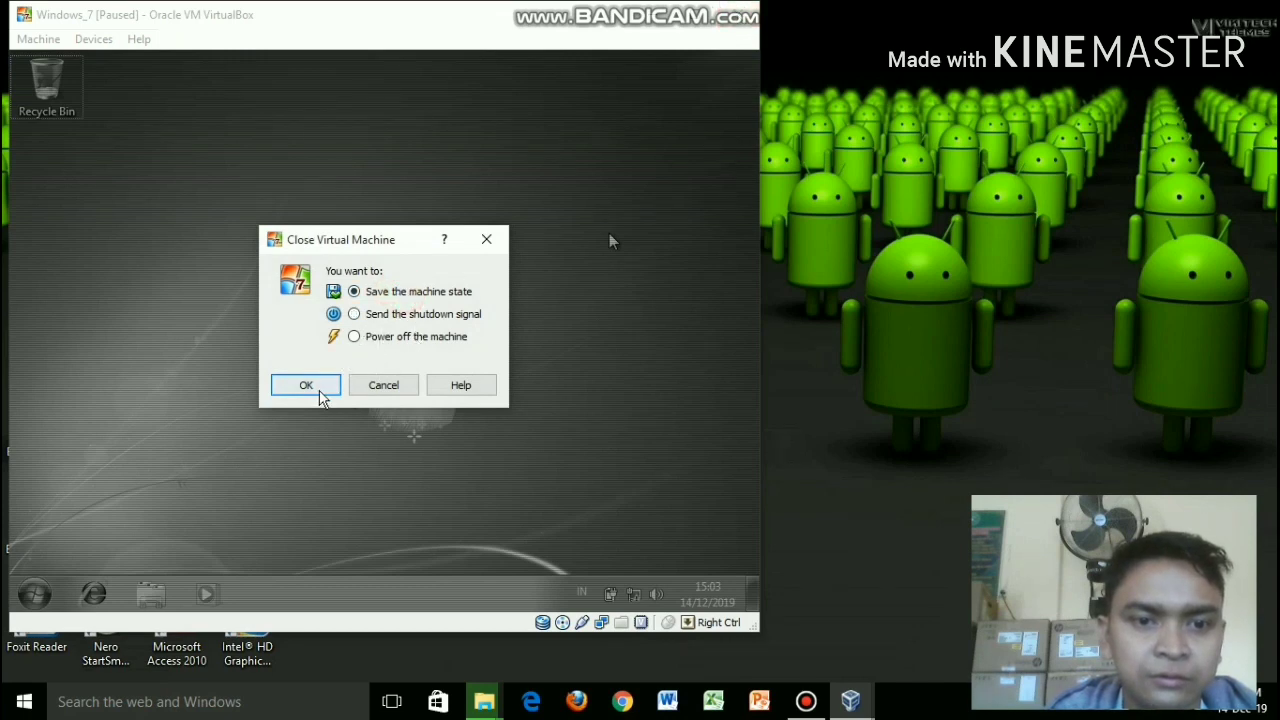
left_click(306, 385)
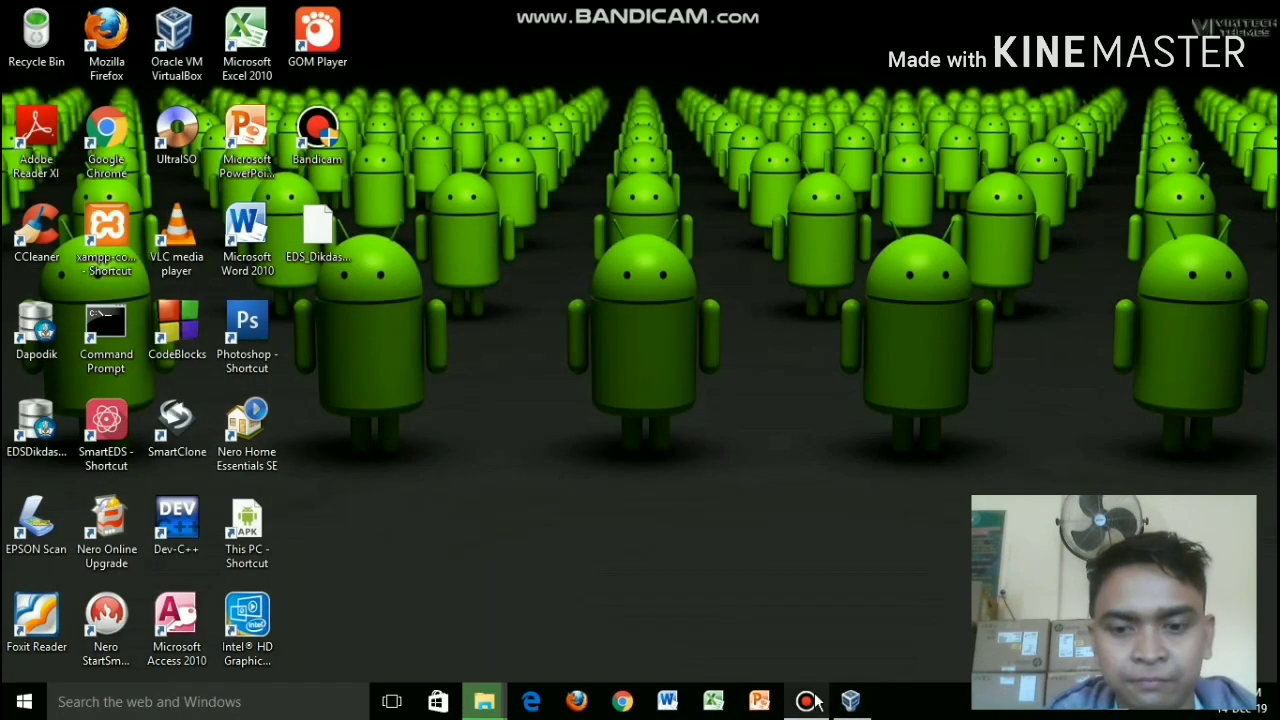
left_click(812, 701)
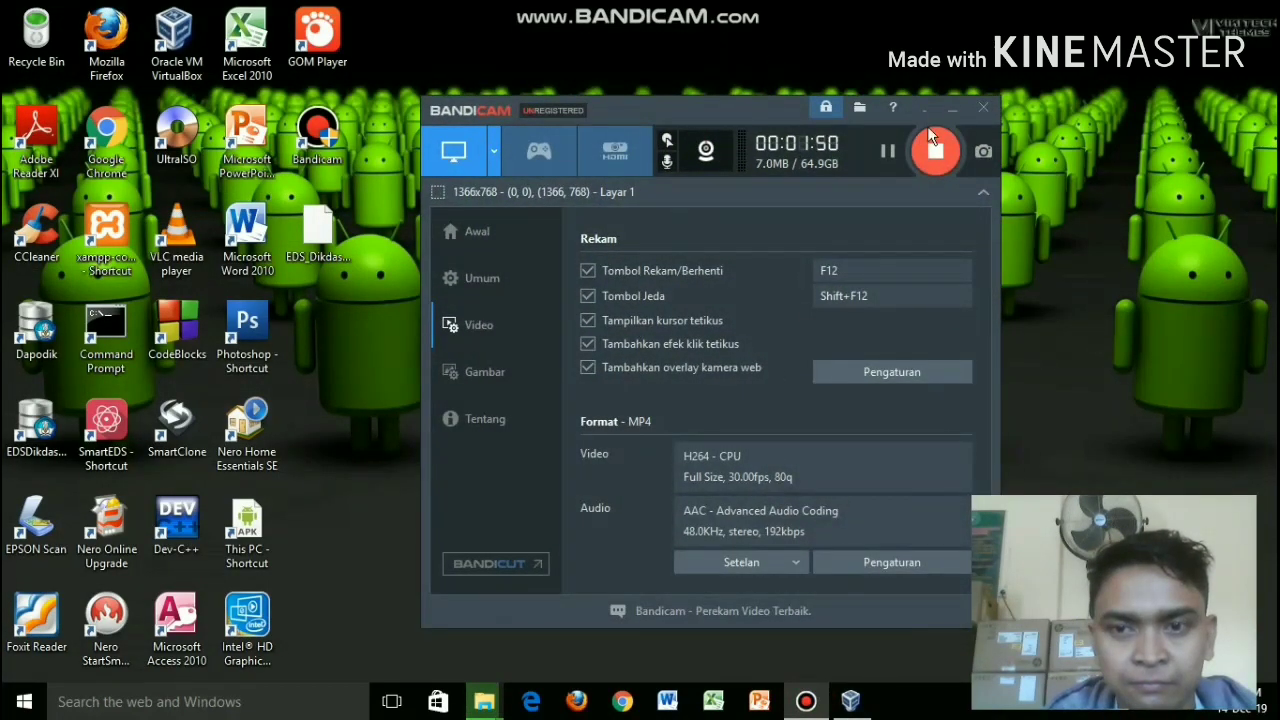